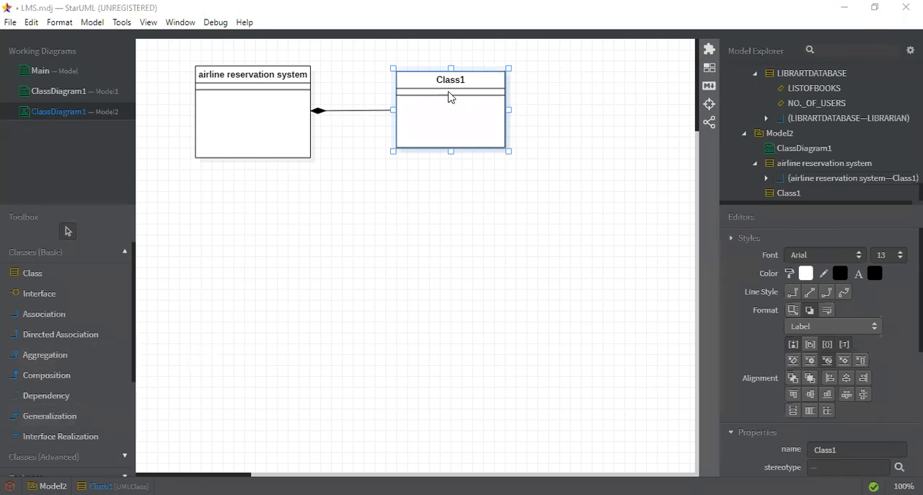
- Move Class1 below the airline reservation system class and rename it user
left_click_drag(453, 81, 243, 224)
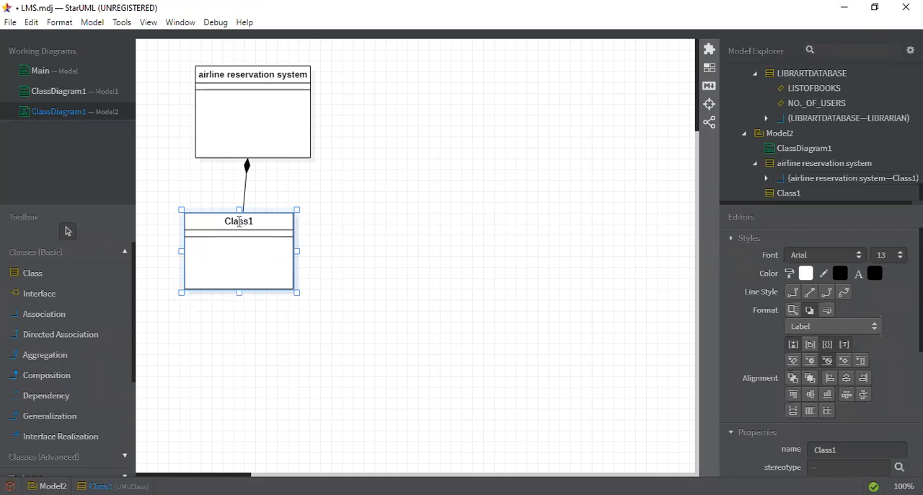
double_click(239, 223)
type("user")
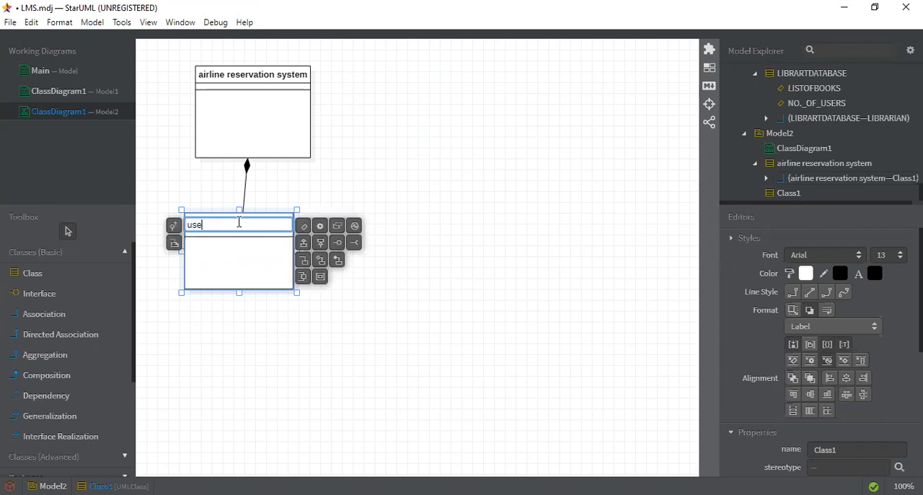
left_click(287, 322)
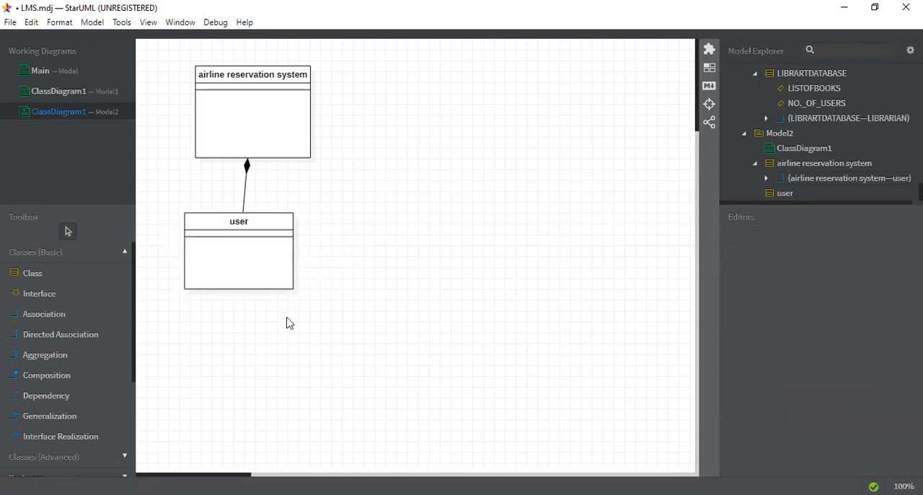
- Add a sub-class beneath the user class and name it manager
double_click(263, 223)
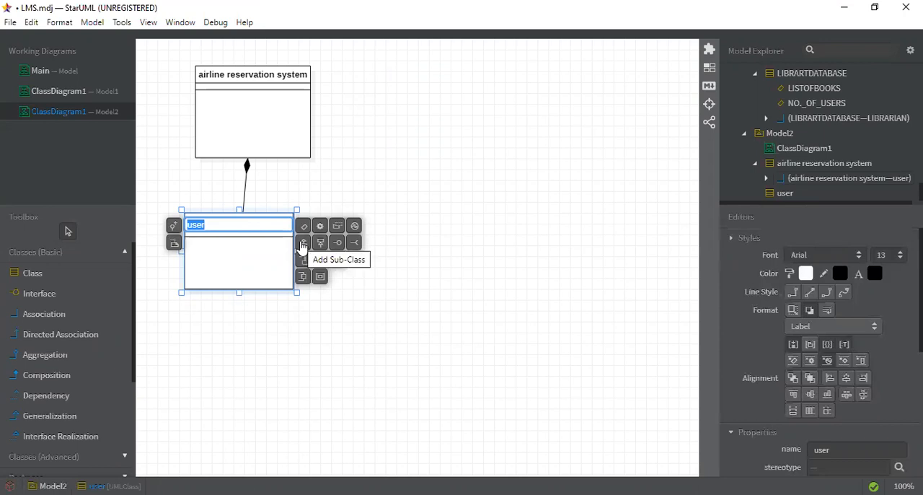
left_click(302, 246)
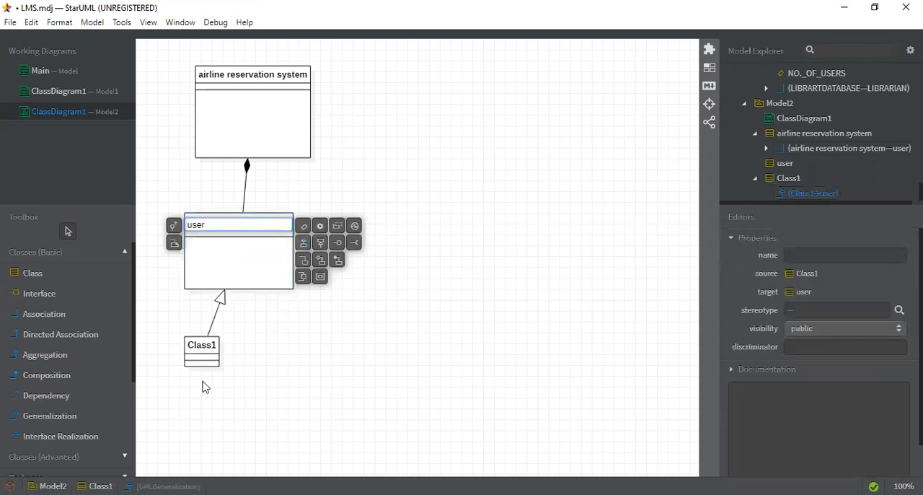
double_click(206, 348)
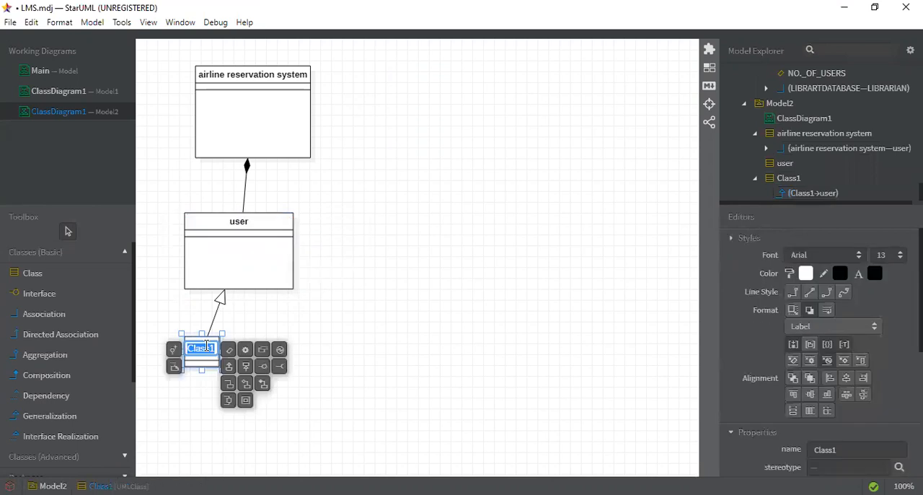
type("employee")
key("BackSpace")
key("BackSpace")
key("BackSpace")
key("BackSpace")
key("BackSpace")
key("BackSpace")
key("BackSpace")
key("BackSpace")
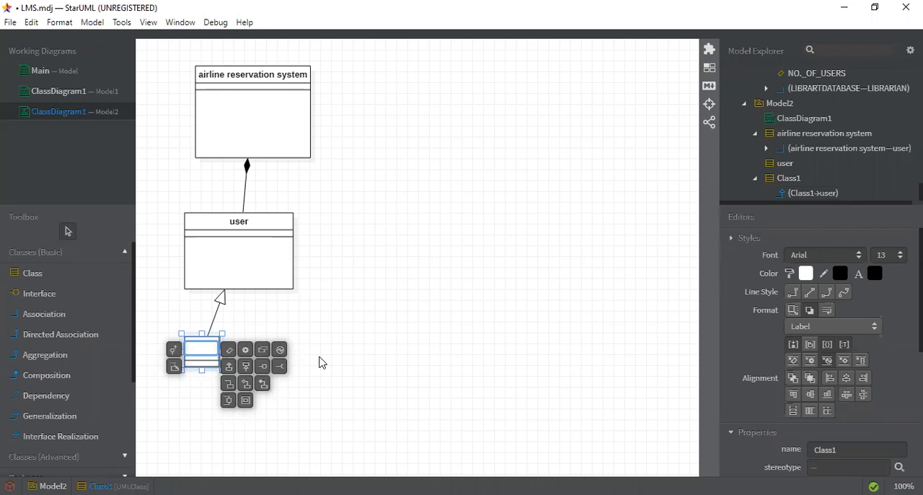
type("ma")
type("nager")
- Add a second sub-class to the user class, beside manager, and name it travellor
double_click(240, 223)
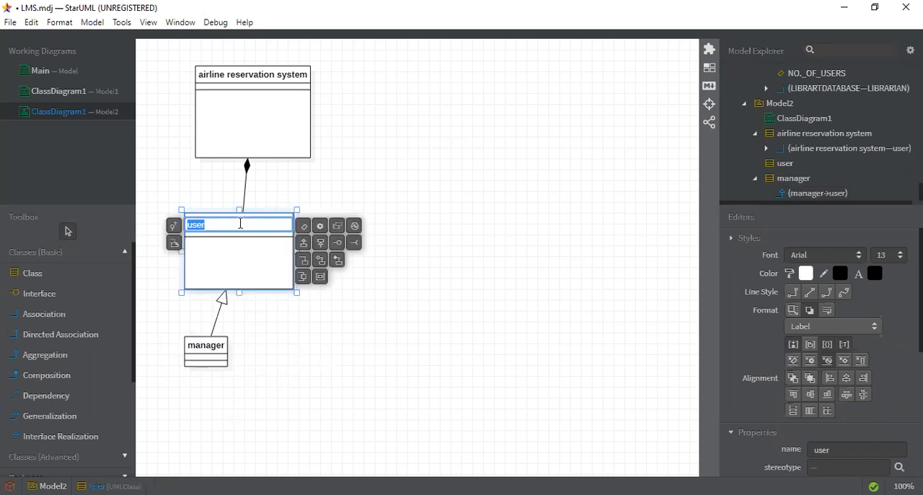
left_click(304, 244)
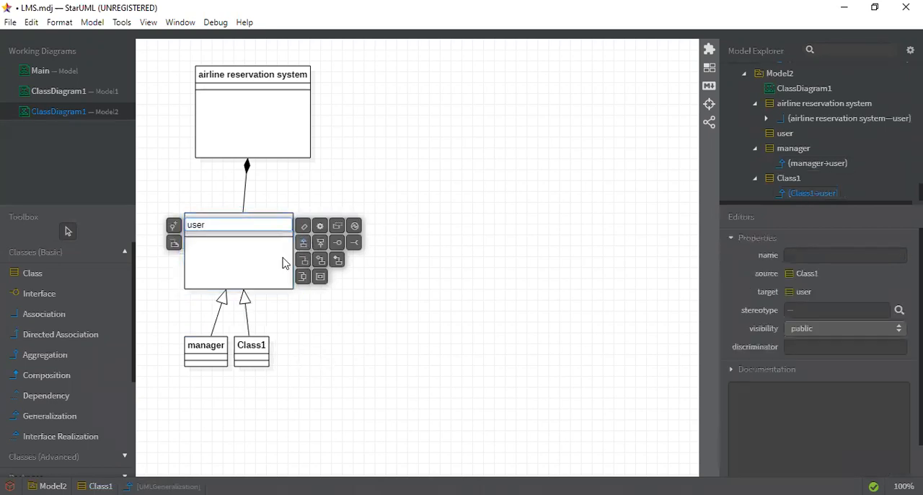
double_click(252, 349)
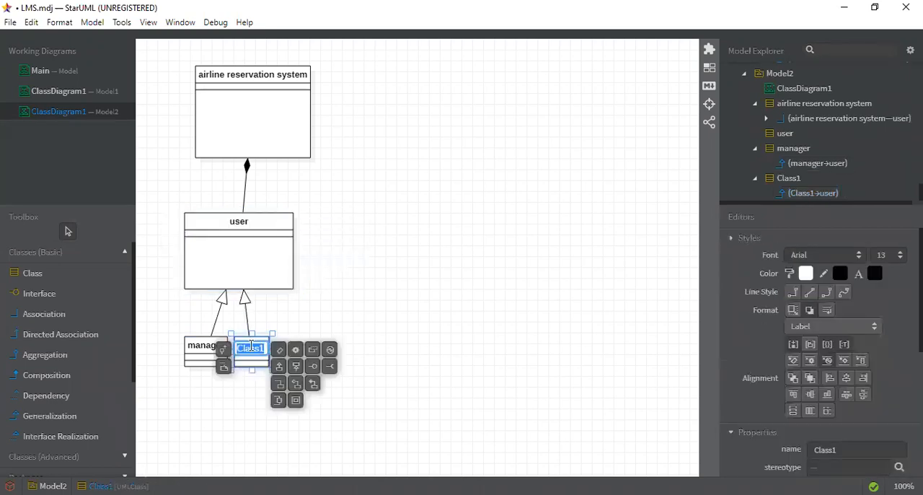
type("travellor")
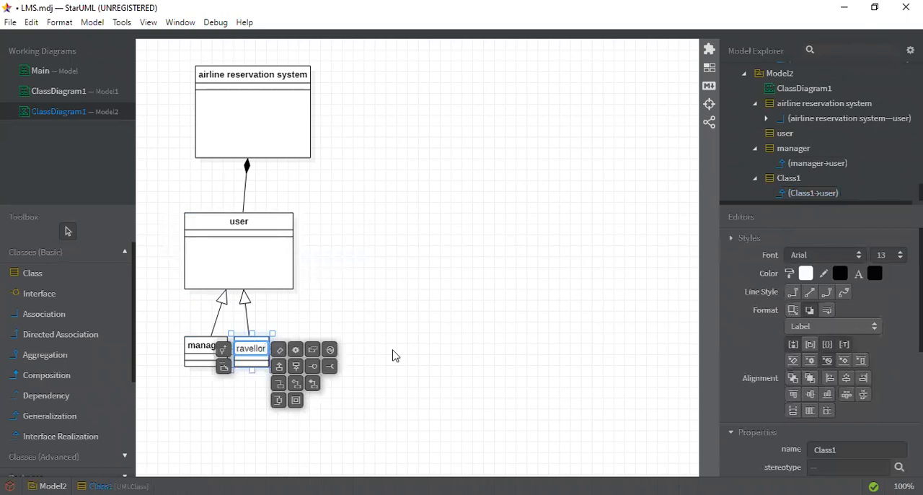
key("Return")
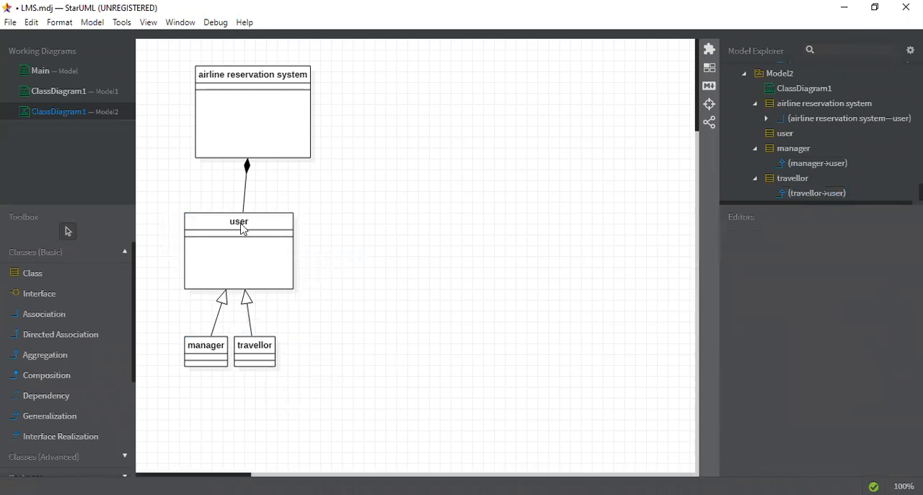
double_click(240, 225)
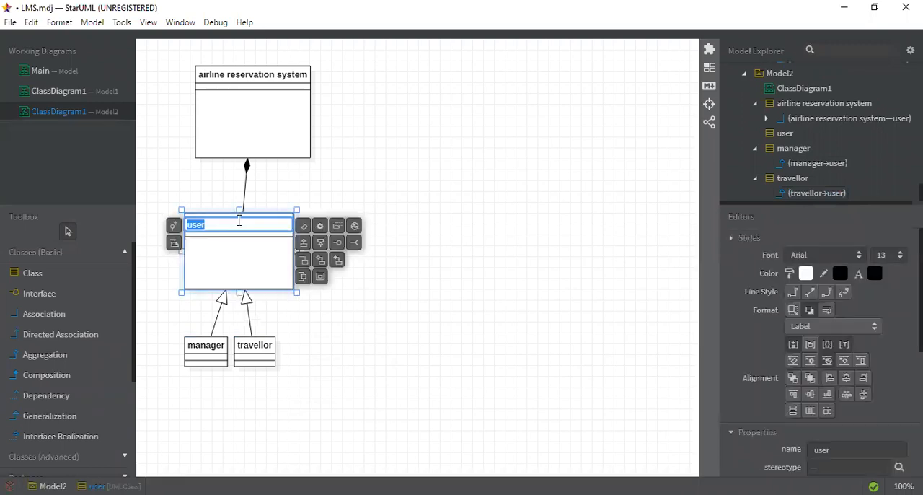
left_click(319, 244)
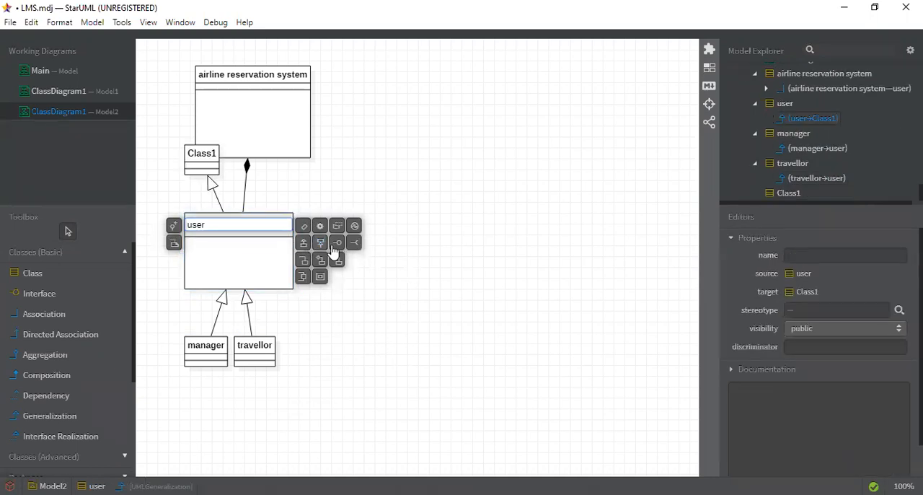
left_click(296, 209)
key("ctrl+z")
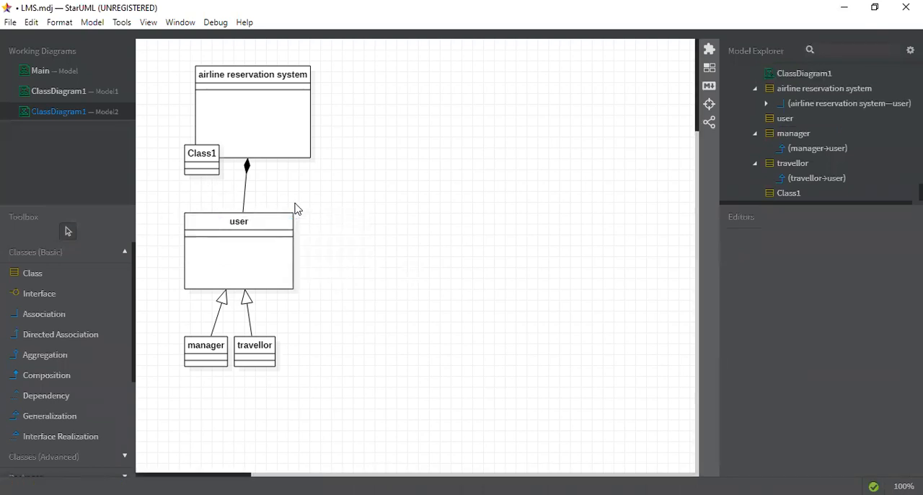
key("ctrl+z")
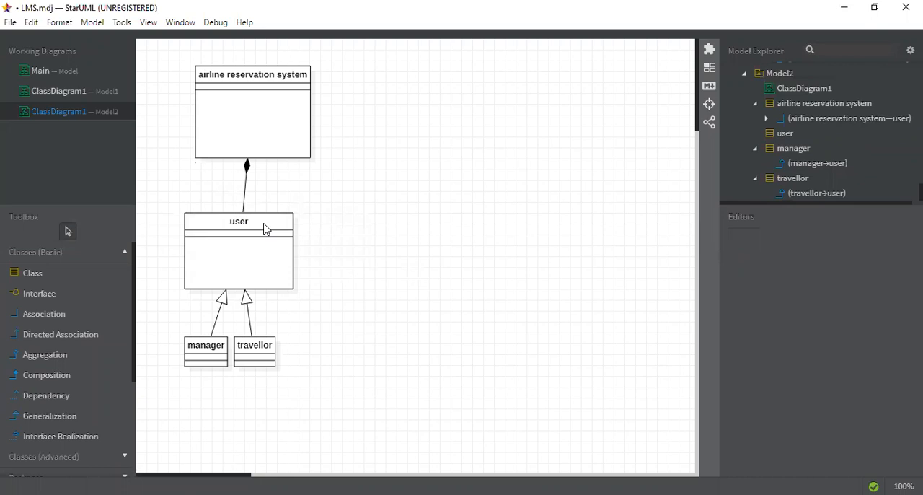
- Add a third sub-class to the user class, beside travellor, and name it airhostess
double_click(265, 228)
left_click(300, 246)
left_click(301, 250)
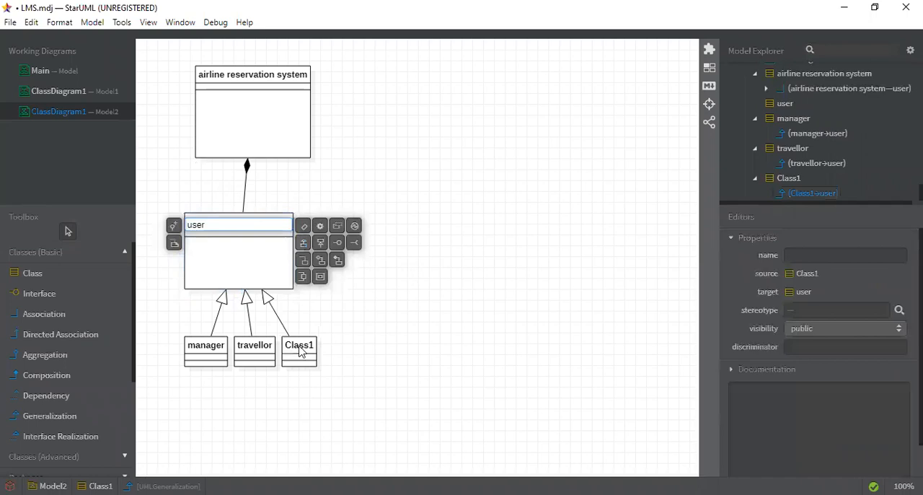
double_click(300, 347)
type("ai")
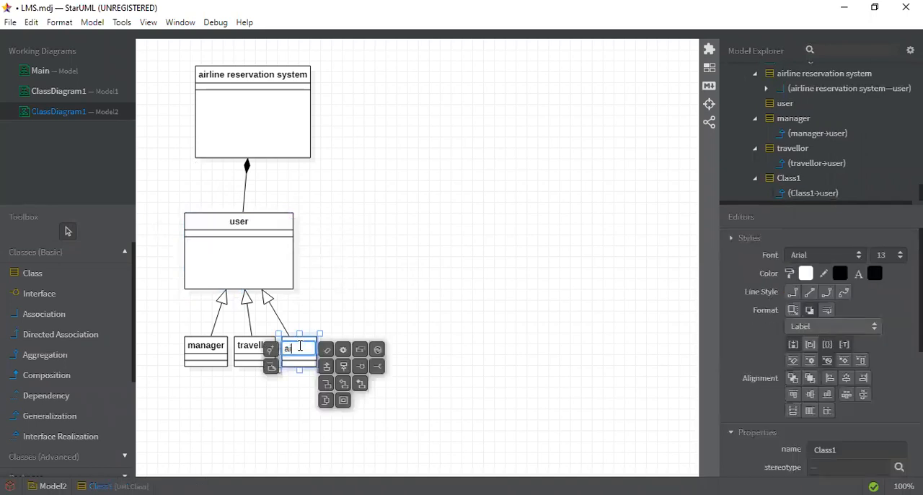
type("rline hostess")
left_click(425, 377)
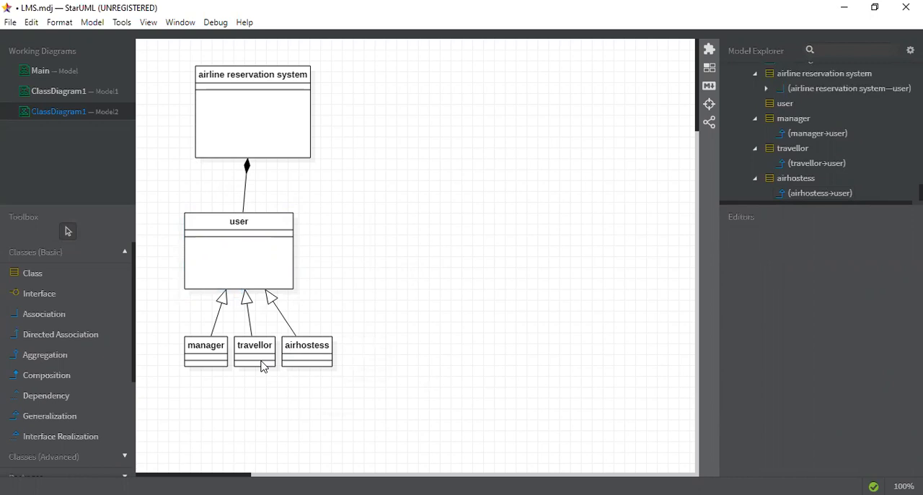
- Draw a new class to the right of the user class and name it airlineenquiry
left_click(58, 277)
left_click_drag(332, 203, 407, 280)
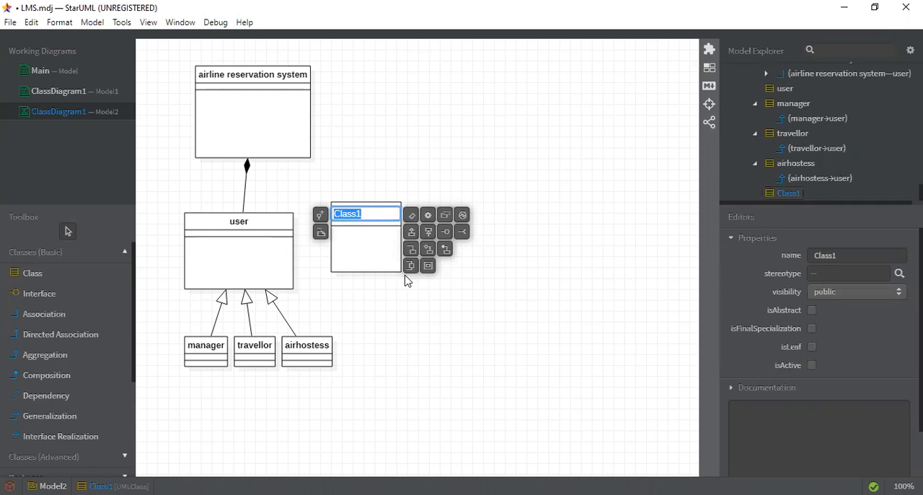
type("airlineenquiry")
left_click(426, 326)
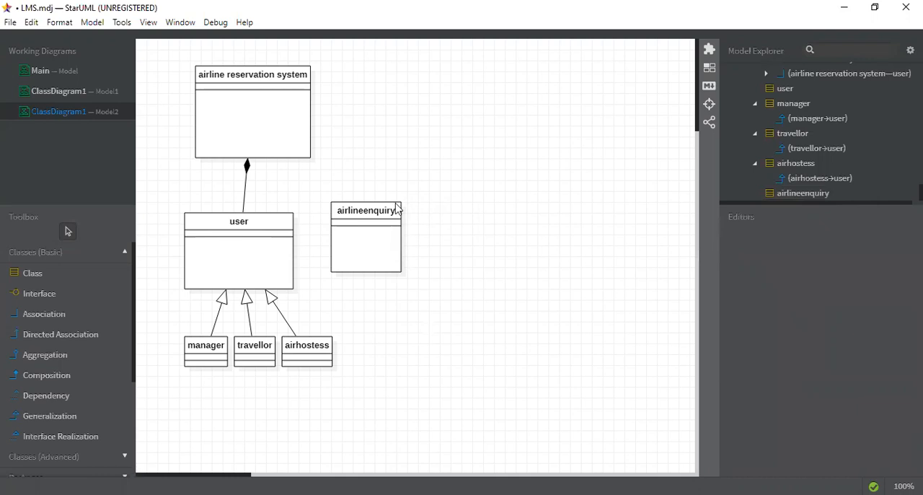
- Draw another class to the right of airlineenquiry and name it bookinginquiry
left_click(61, 274)
left_click_drag(434, 202, 520, 270)
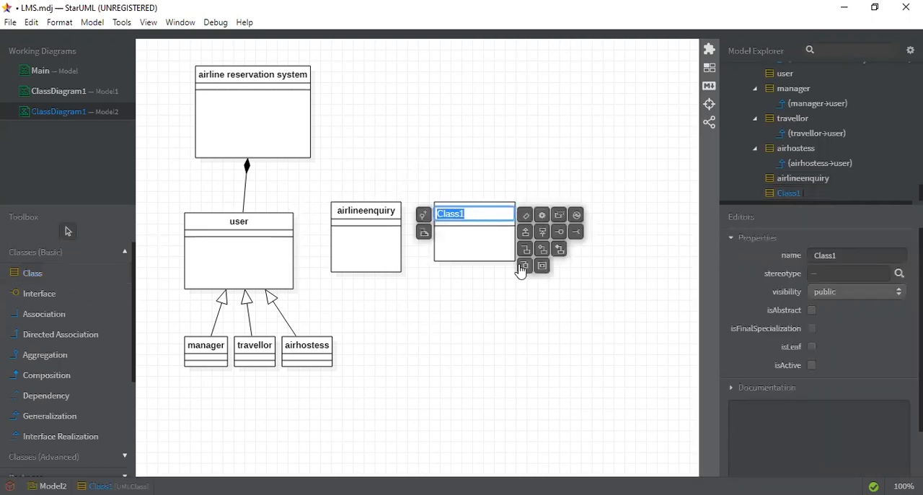
type("booking")
type("inu")
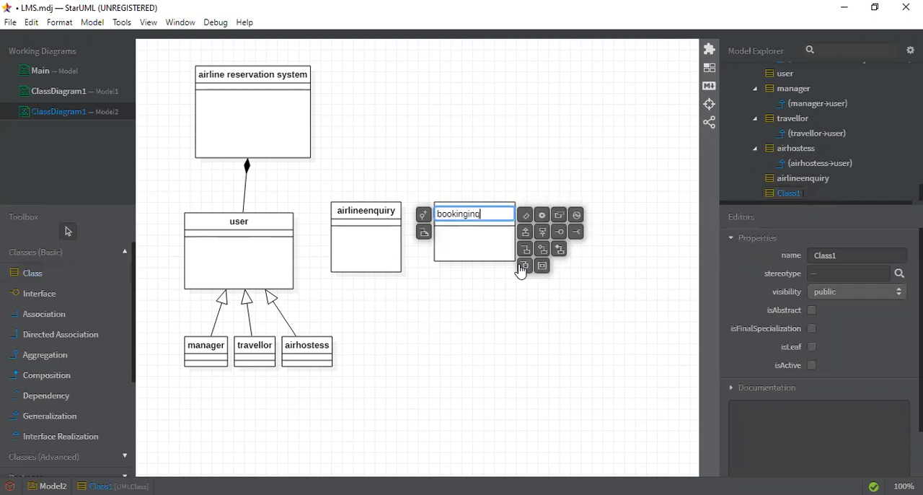
type("iry")
left_click(475, 214)
type("q")
left_click(505, 316)
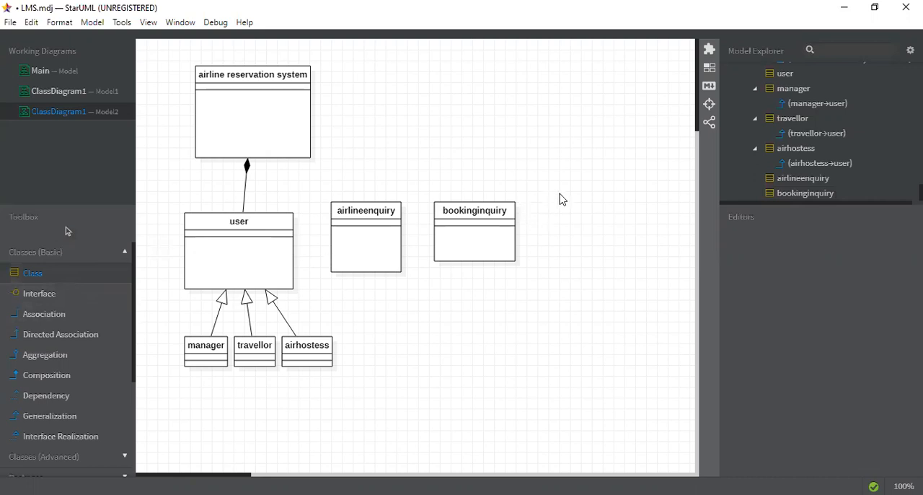
- Draw a class to the right of bookinginquiry and name it ticketclass
left_click_drag(560, 196, 640, 275)
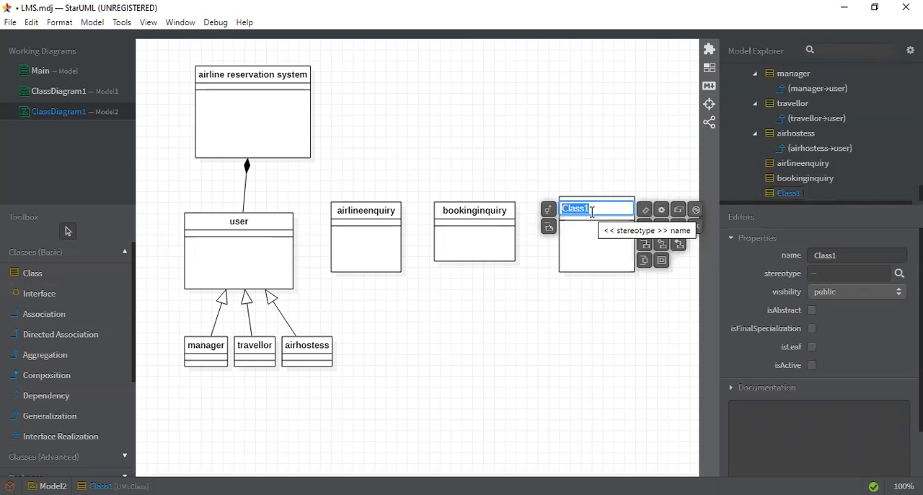
type("ti")
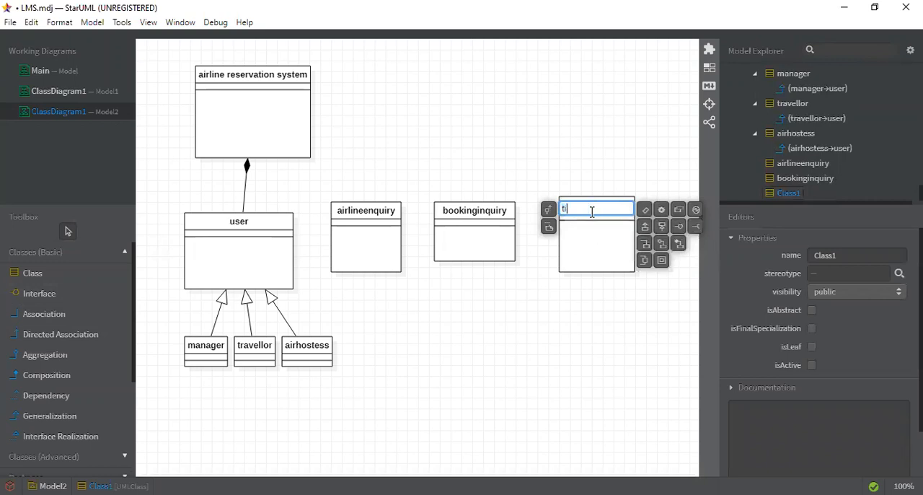
type("cketclass")
left_click(571, 337)
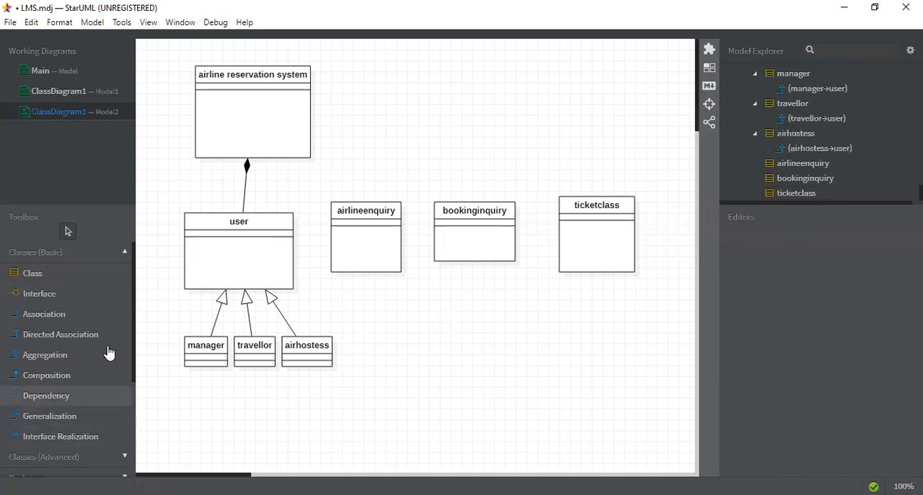
- Draw a class above bookinginquiry, level with the airline reservation system class, and name it airlineaccount
left_click(61, 270)
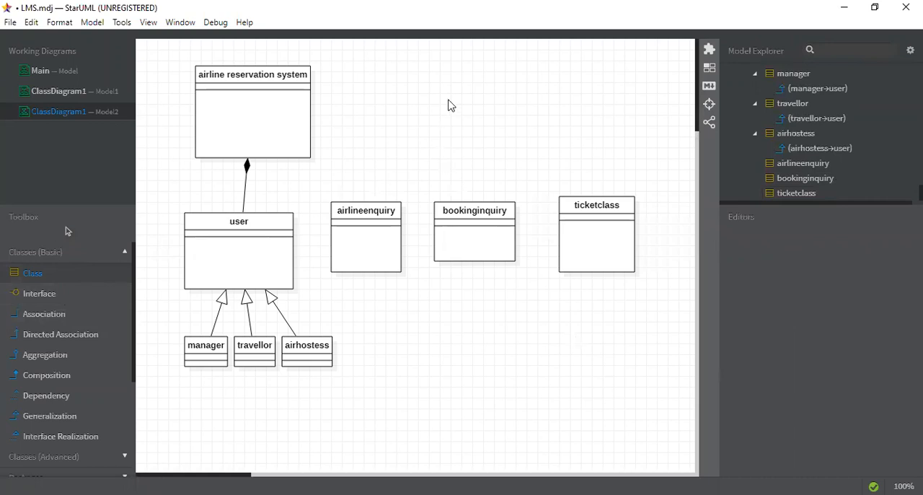
left_click_drag(451, 54, 555, 130)
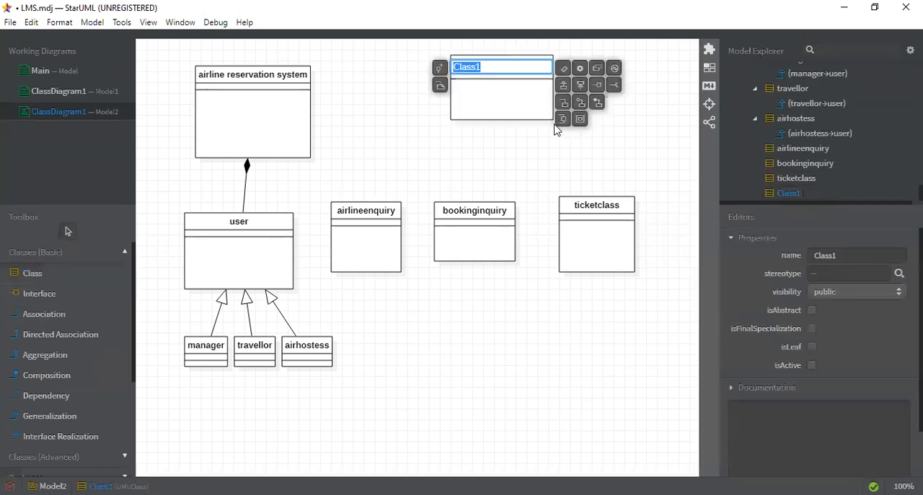
type("passen")
key("BackSpace")
key("BackSpace")
key("BackSpace")
key("BackSpace")
key("BackSpace")
key("BackSpace")
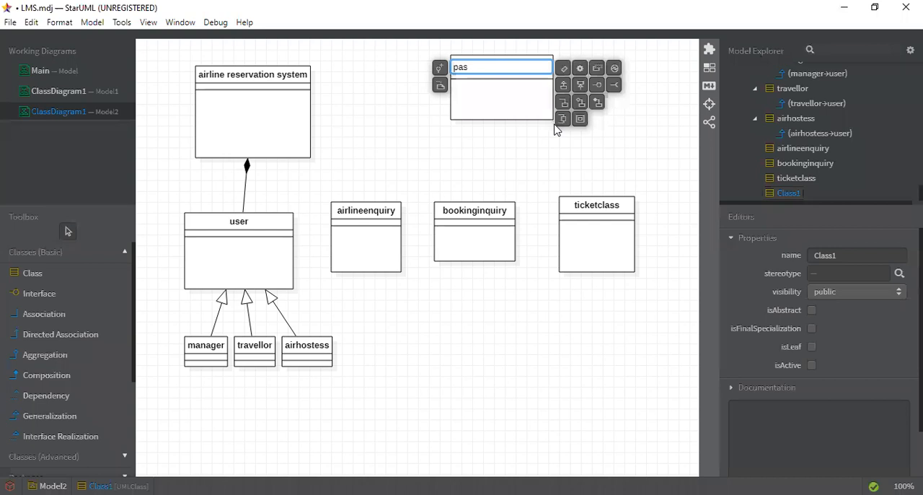
left_click(606, 137)
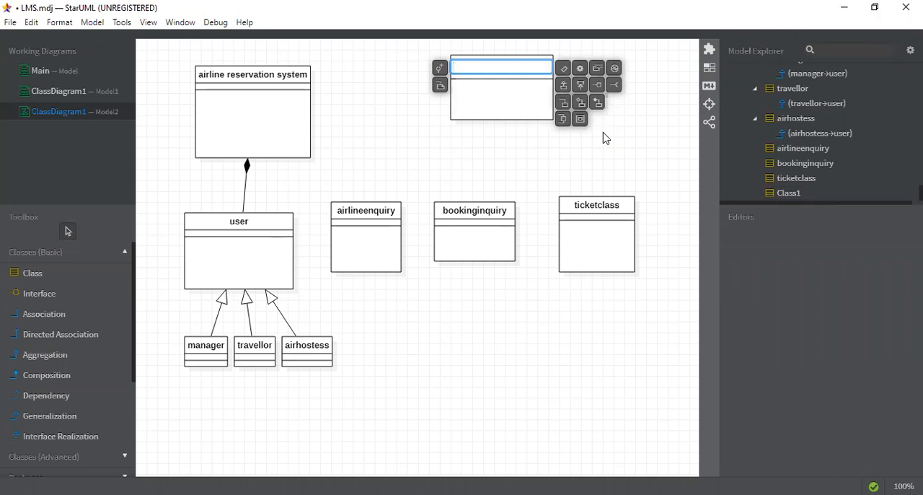
type("account")
key("Left")
key("Left")
key("Left")
key("Left")
key("Left")
key("Left")
key("Left")
type("airline")
left_click(485, 173)
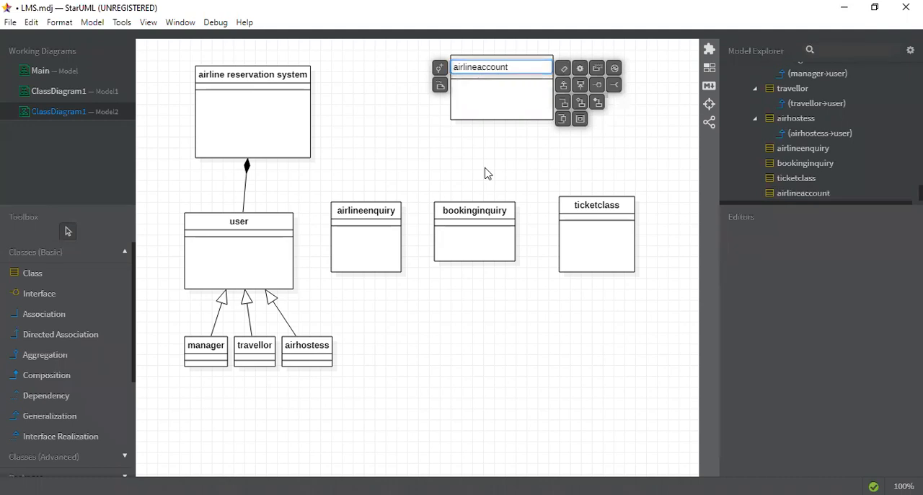
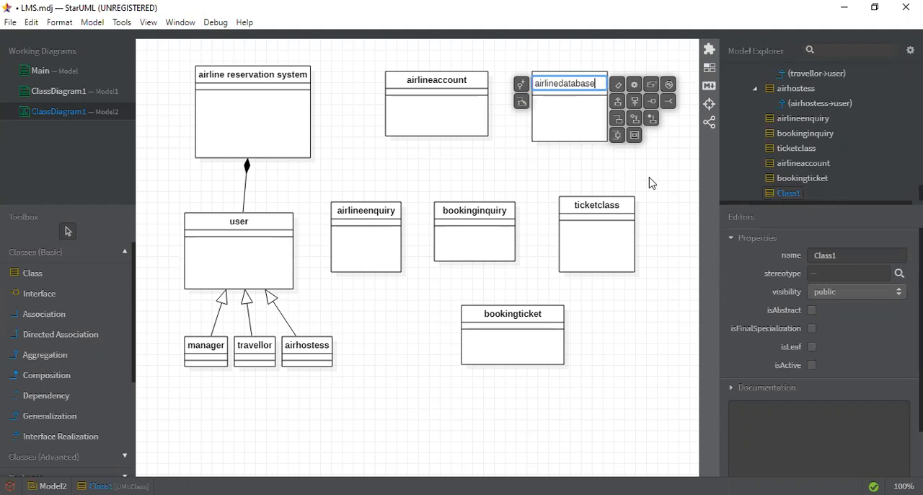
- Name the class to the right of airlineaccount airlinedatabase
left_click(649, 183)
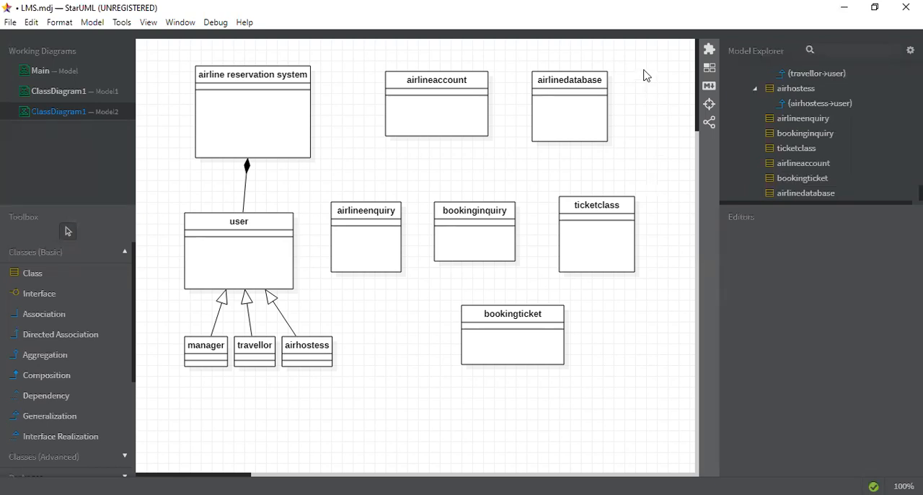
- Add an attribute named userid to the airline reservation system class
double_click(246, 93)
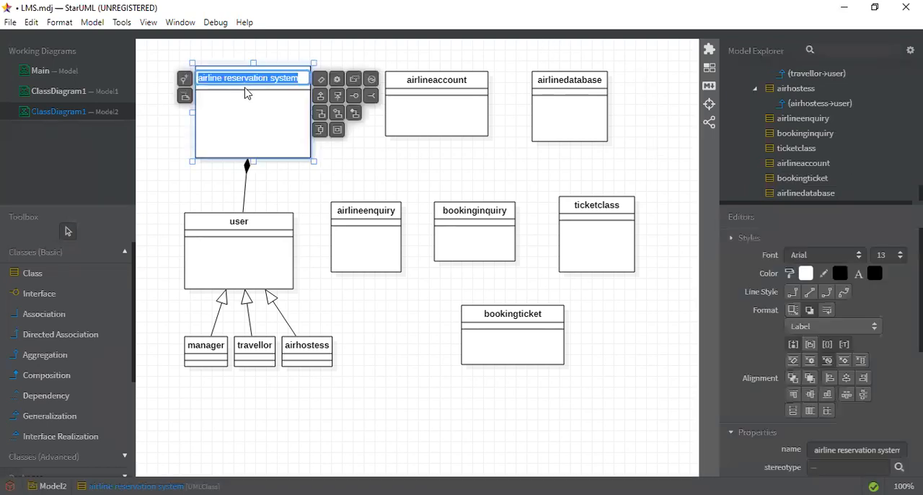
left_click(324, 81)
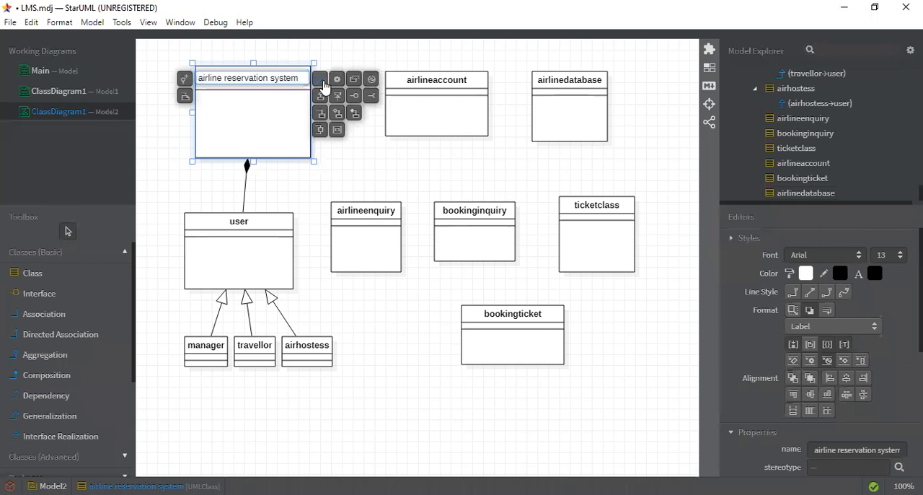
type("si")
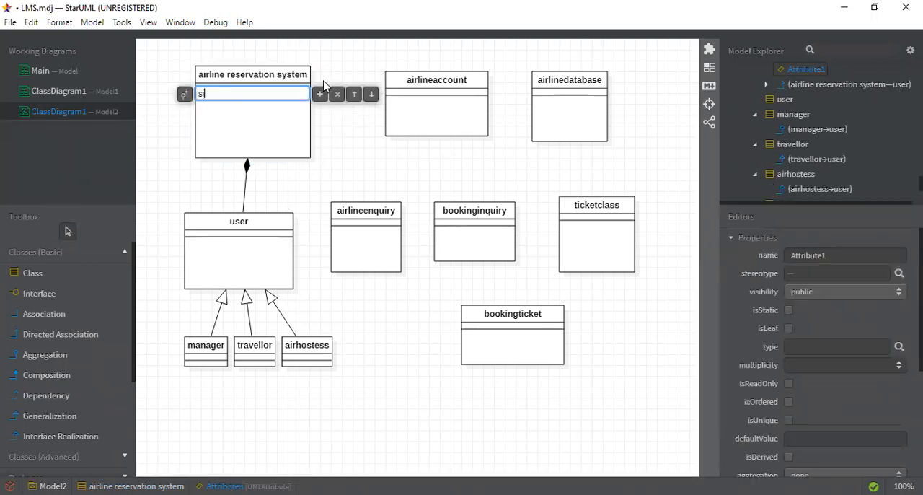
type("gnup")
key("BackSpace")
key("BackSpace")
key("BackSpace")
key("BackSpace")
key("BackSpace")
key("BackSpace")
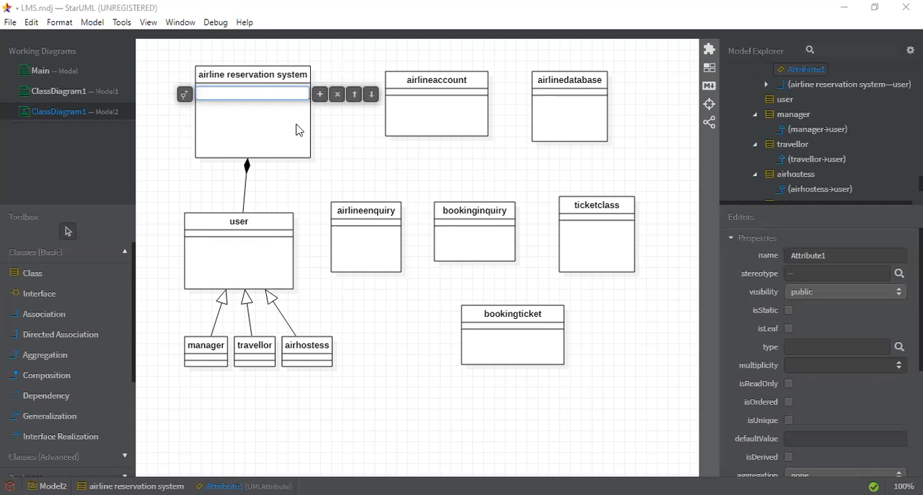
left_click(252, 97)
type("u")
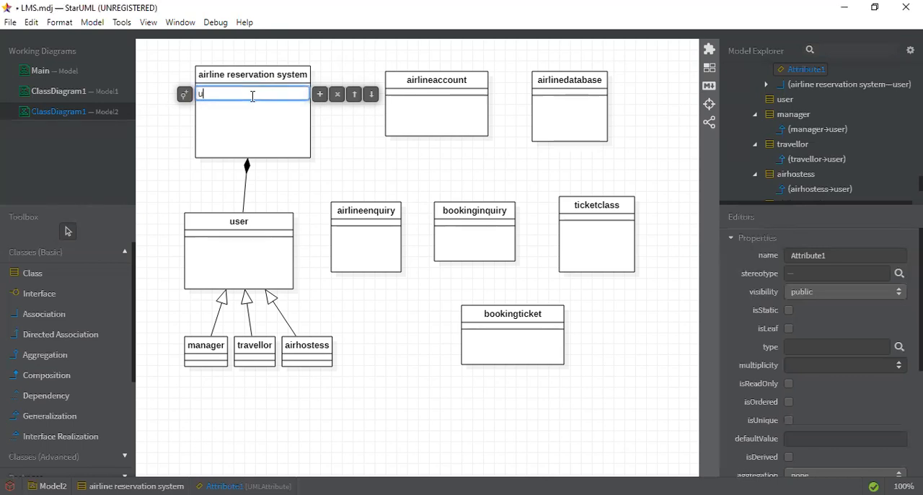
type("serid")
- Add the attributes passworrd and usertype below userid in the airline reservation system class
left_click(324, 100)
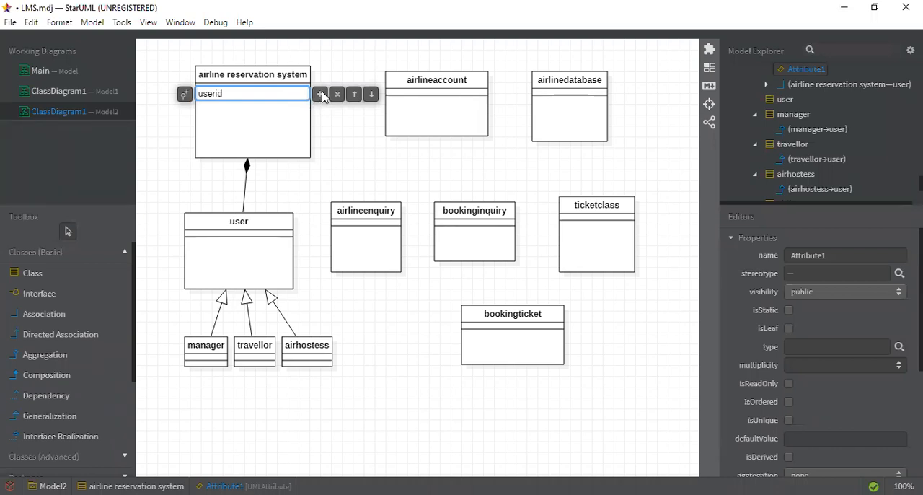
type("pas")
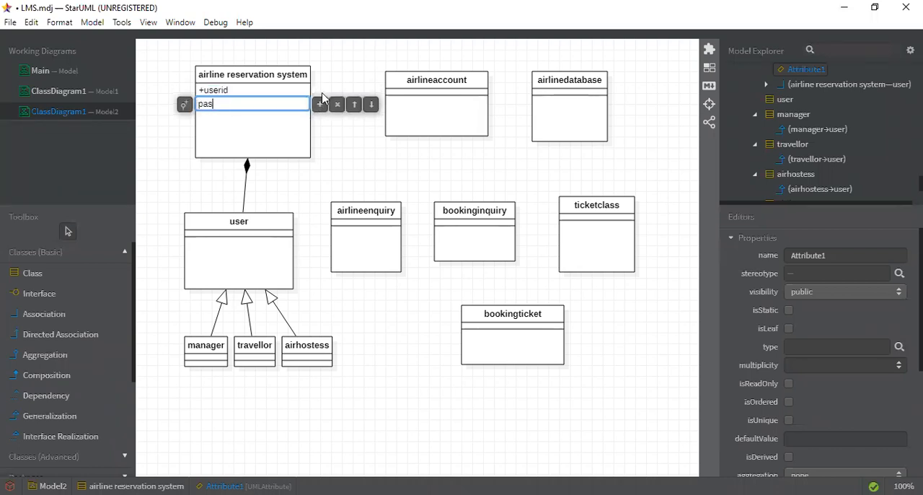
type("sworrd")
left_click(321, 109)
type("user")
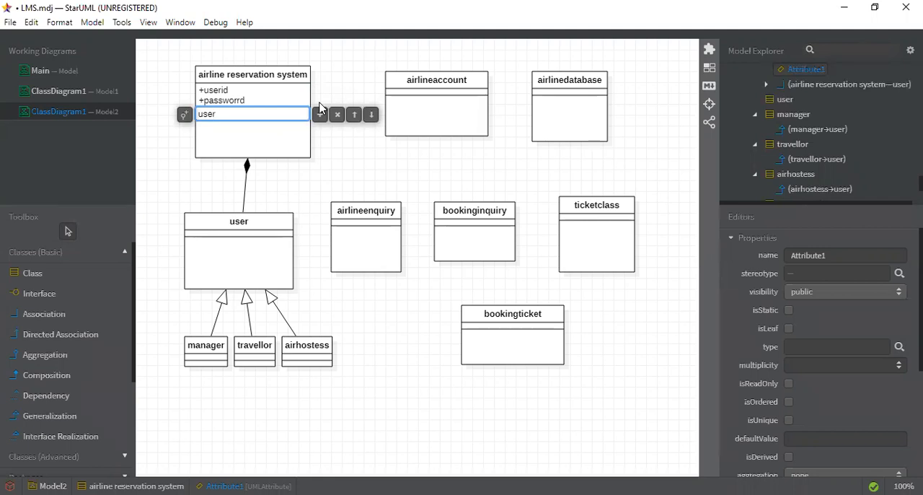
type("type")
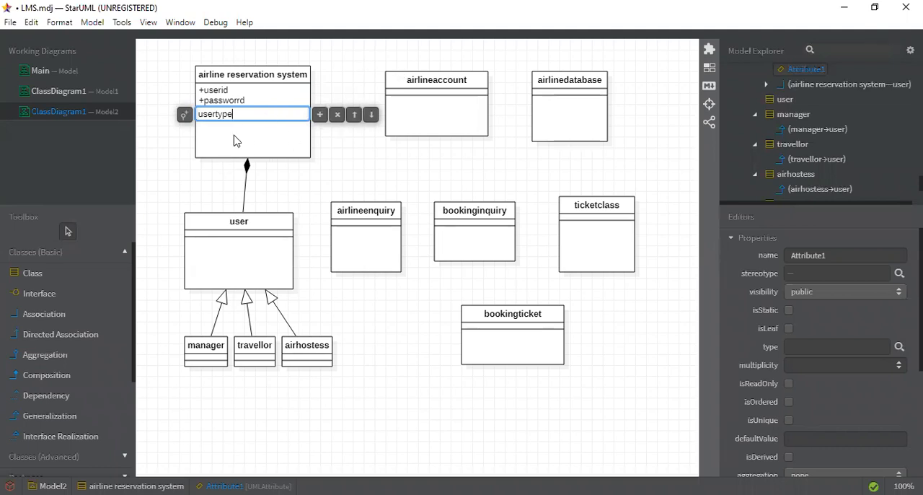
key("Return")
- Add an operation named signup to the airline reservation system class
left_click(272, 79)
double_click(272, 79)
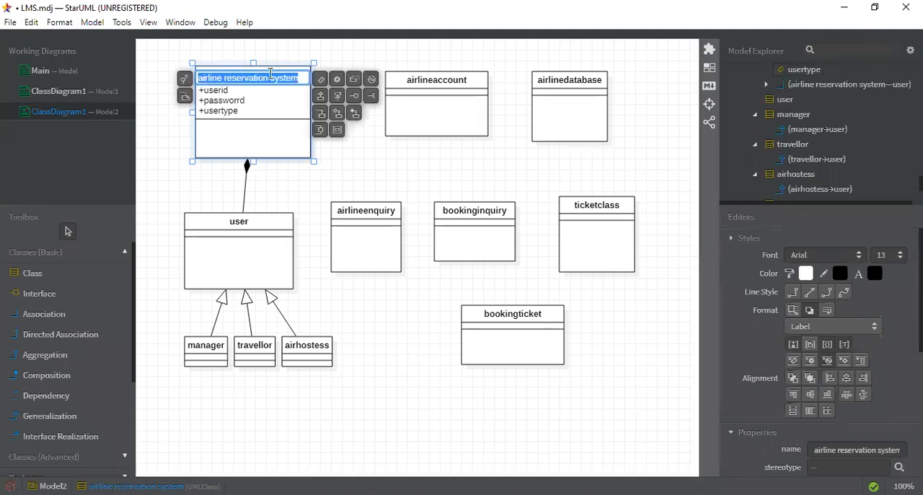
left_click(337, 81)
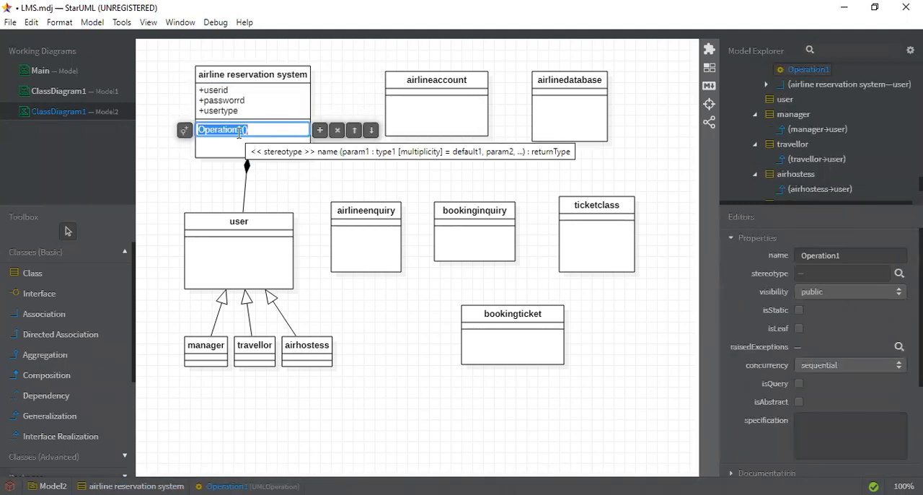
type("signup")
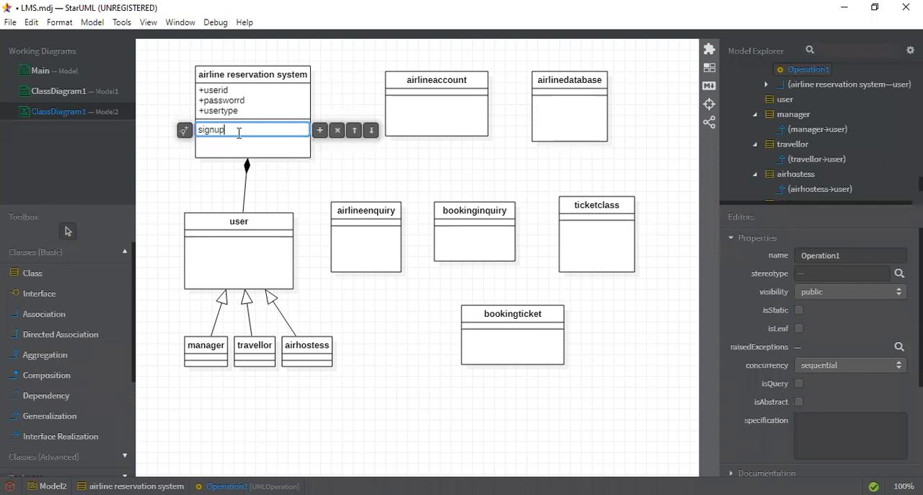
- Add the operations login and logout below signup in the airline reservation system class
left_click(320, 130)
type("log")
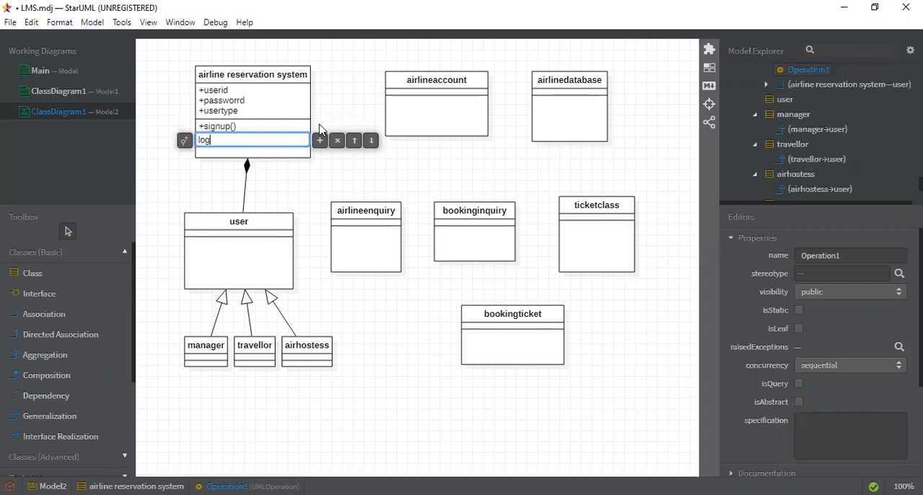
type("in")
left_click(321, 143)
type("lo")
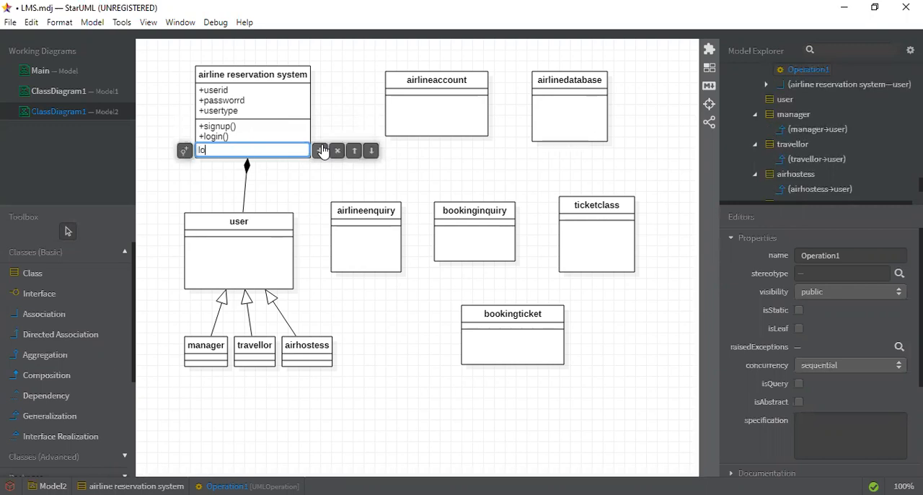
type("gout")
left_click(310, 175)
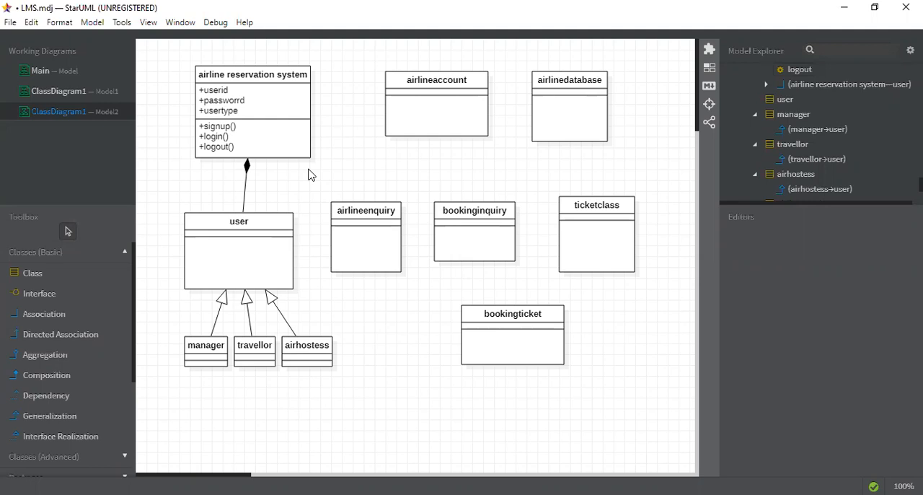
double_click(221, 127)
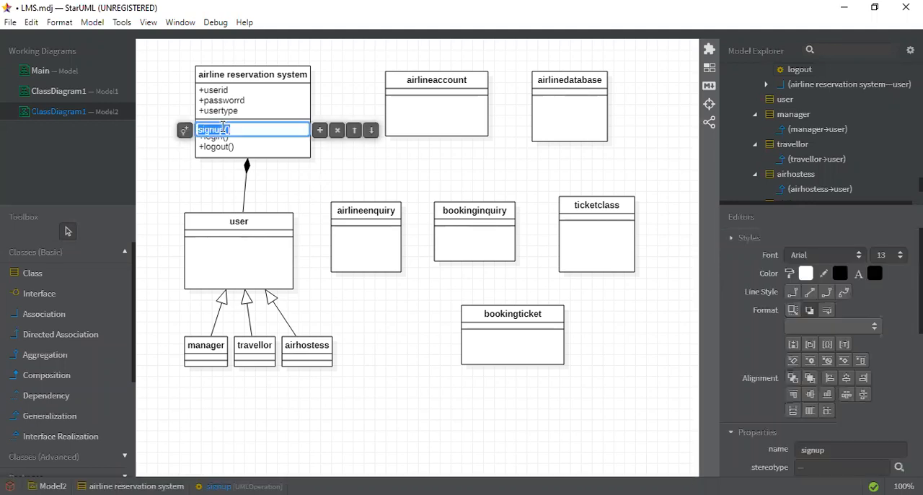
left_click(185, 134)
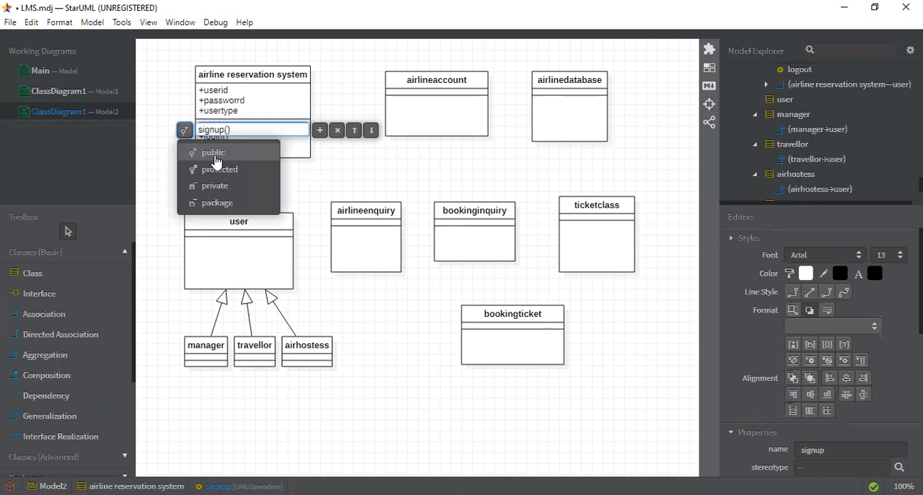
left_click(320, 190)
left_click(321, 191)
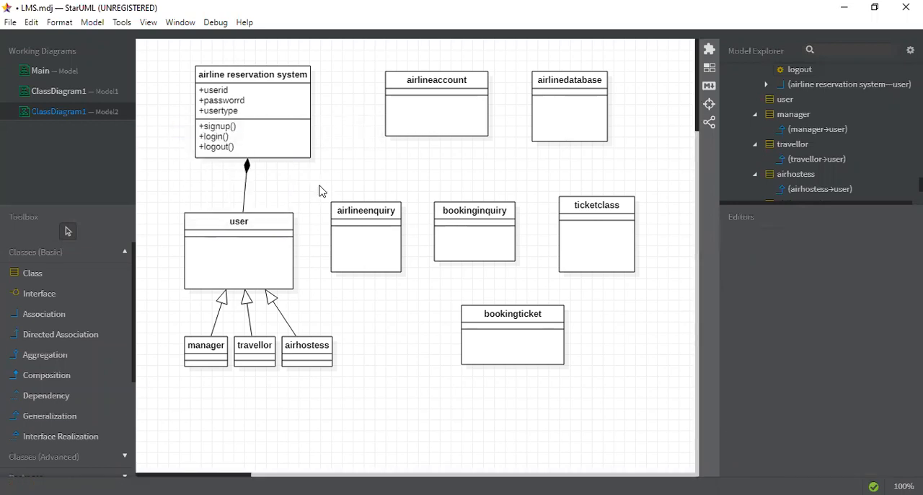
- Set the visibility of the login operation to private and of the logout operation to protected
double_click(210, 137)
left_click(184, 140)
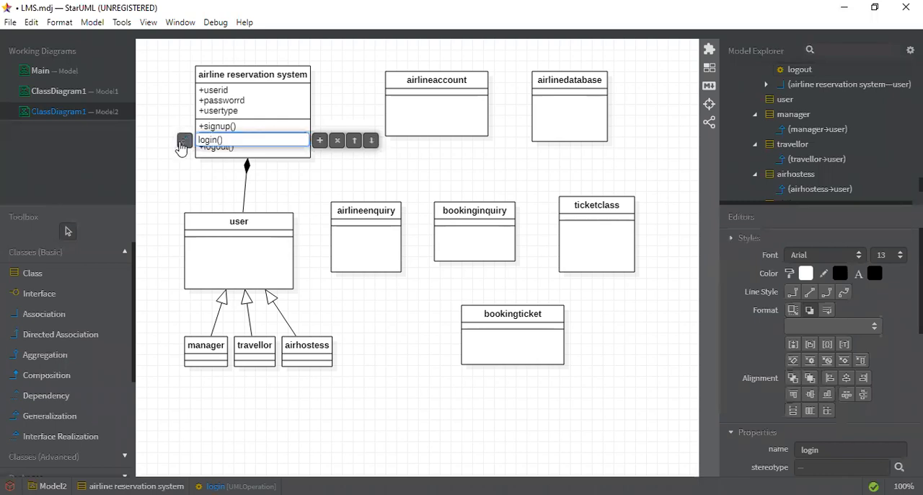
left_click(216, 197)
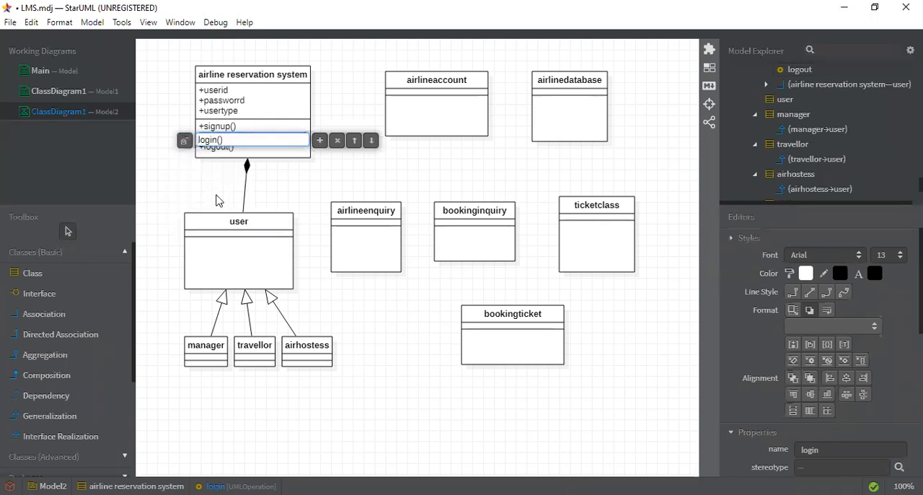
left_click(292, 183)
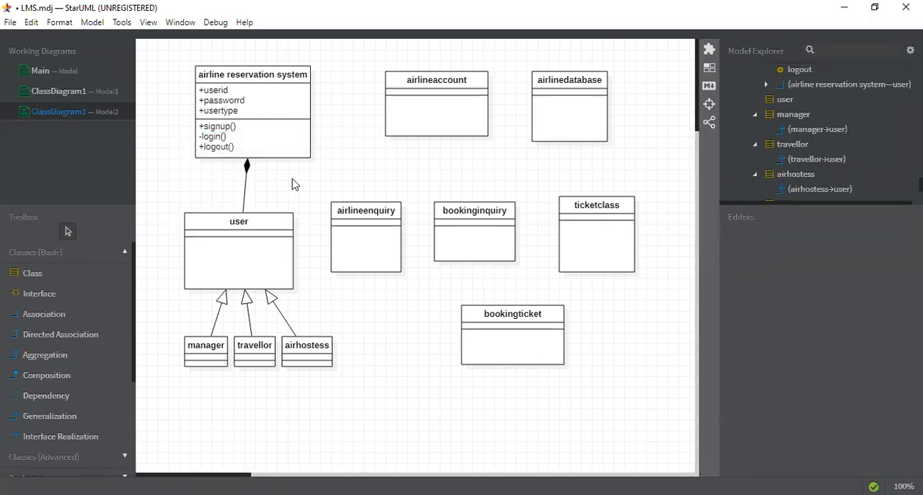
double_click(210, 150)
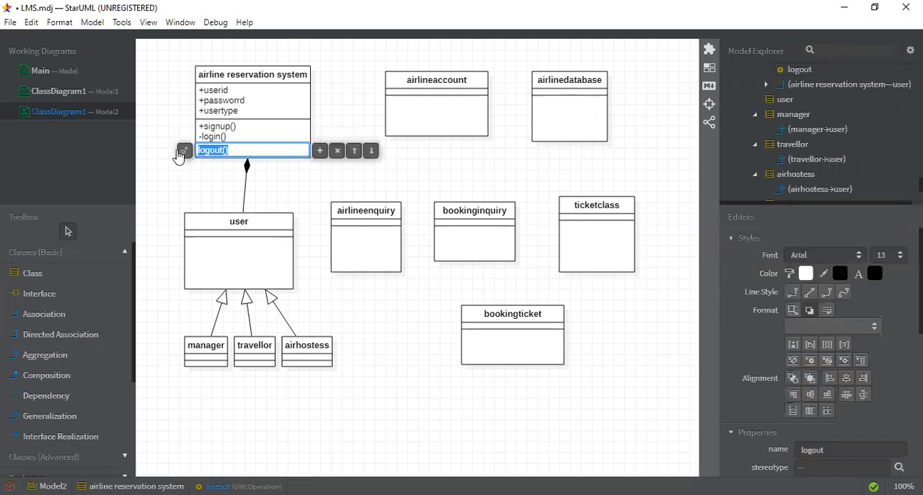
left_click(184, 150)
left_click(225, 190)
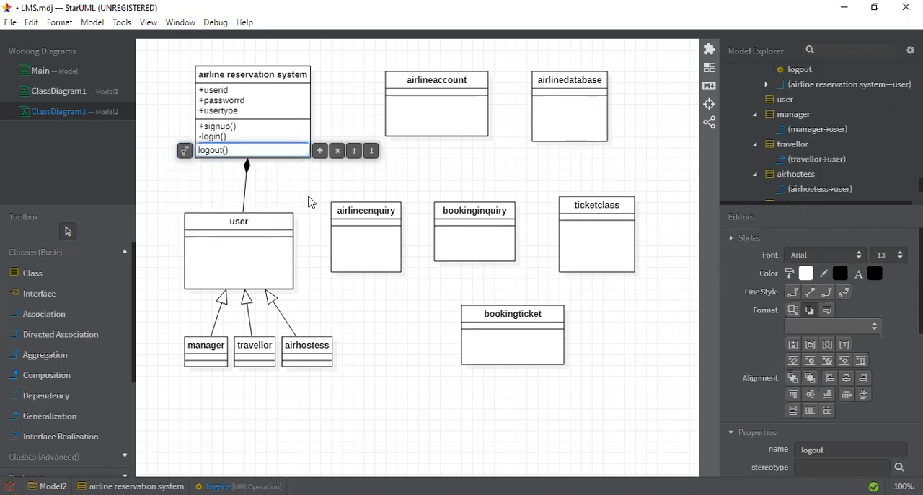
left_click(309, 202)
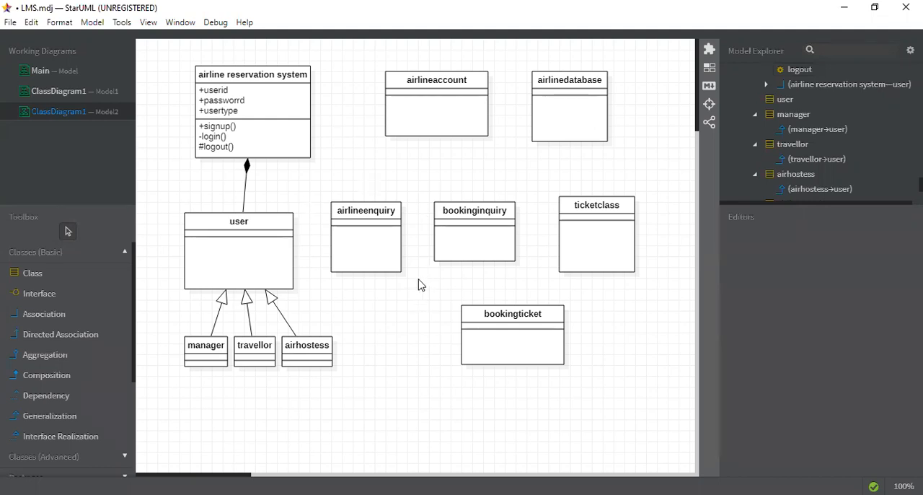
- Add an attribute named userid to the user class
left_click(201, 354)
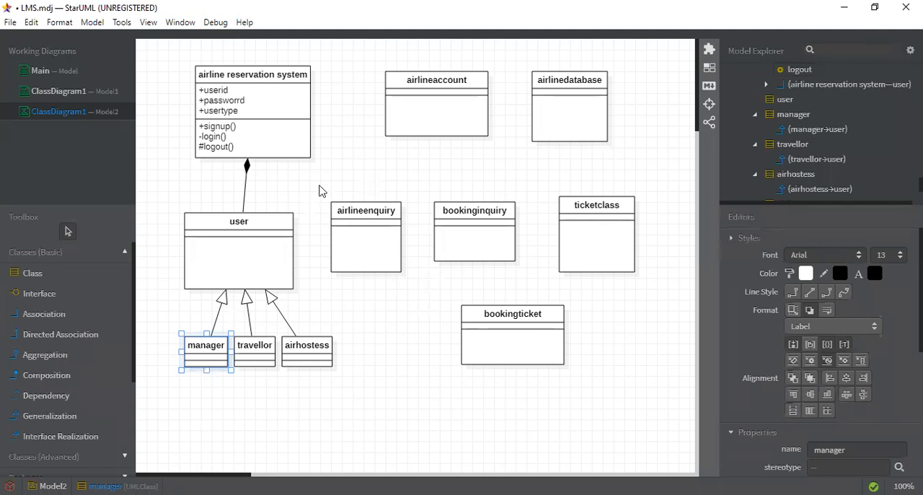
double_click(210, 239)
left_click(303, 228)
left_click(304, 228)
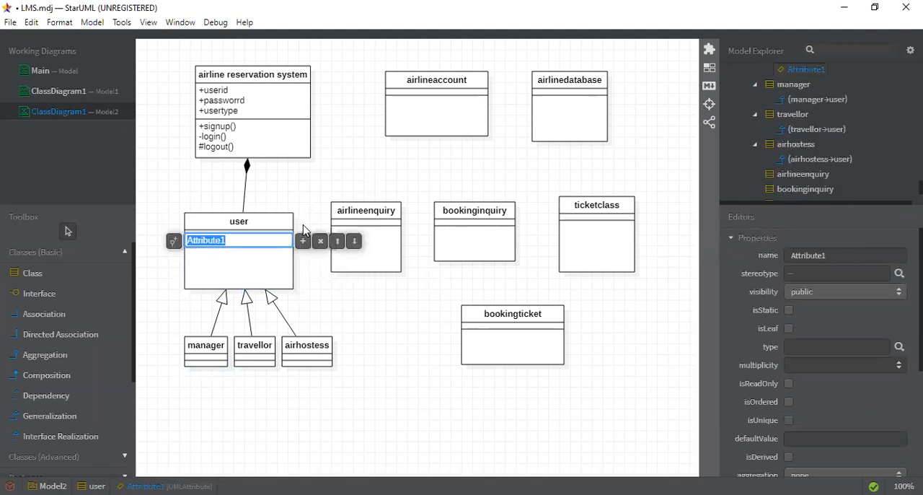
type("user")
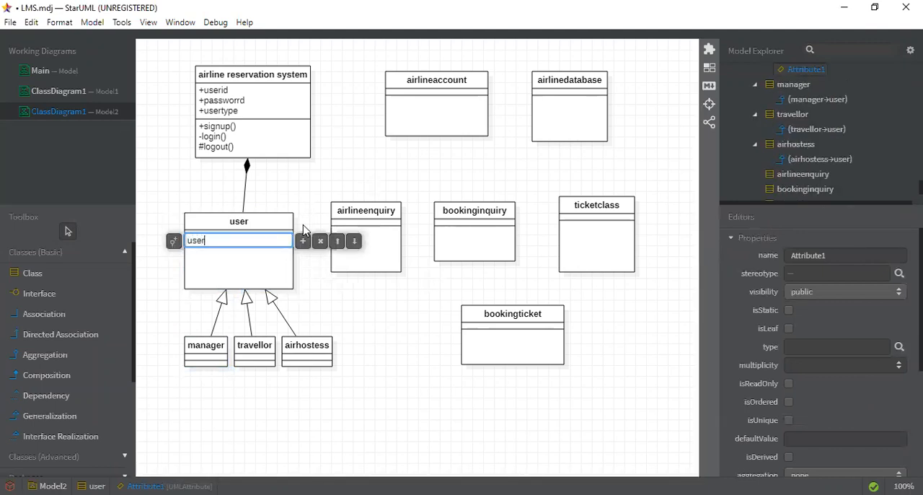
type("id")
- Add an attribute named userpasswd below userid in the user class and make its visibility private
left_click(303, 241)
type("user")
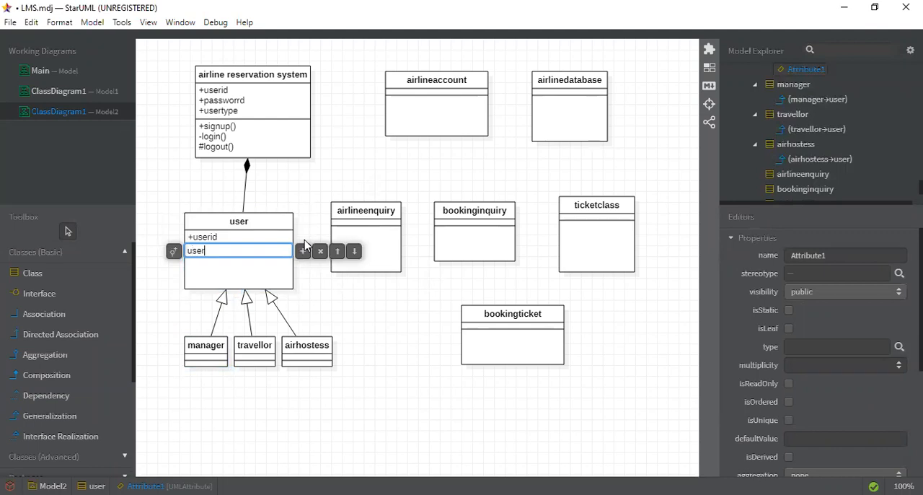
type("passwd")
left_click(176, 254)
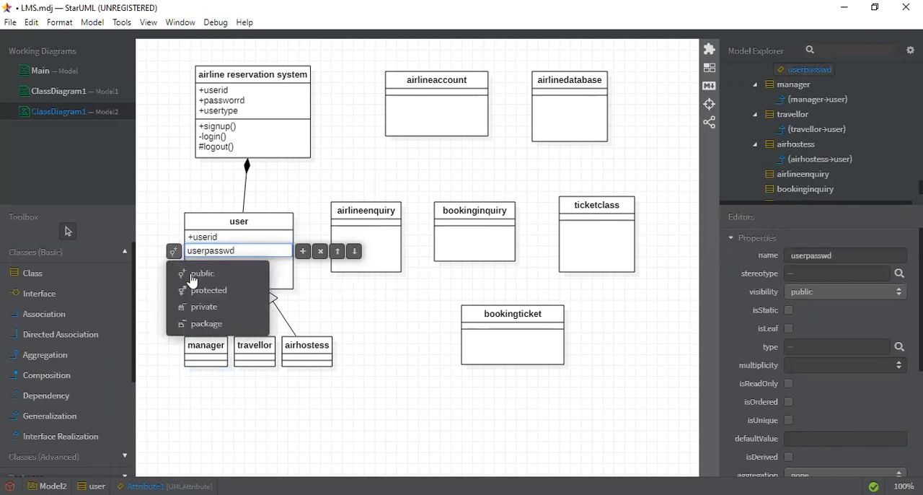
left_click(202, 306)
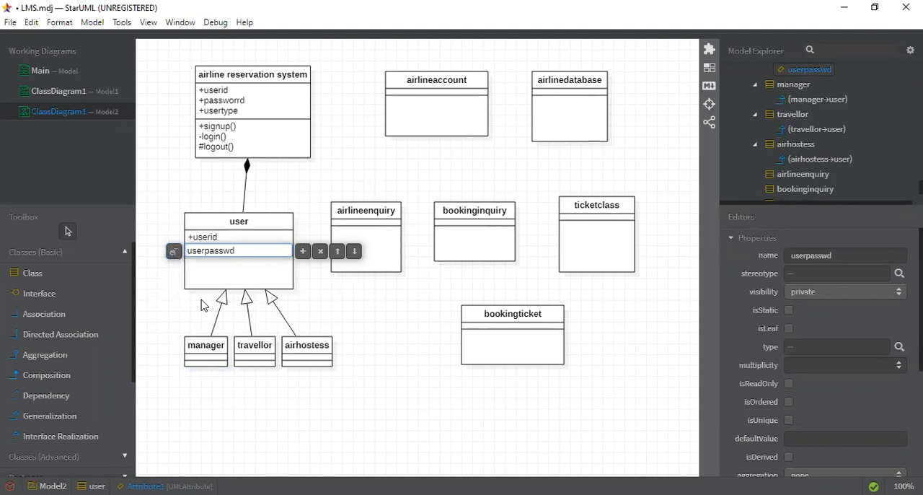
left_click(342, 287)
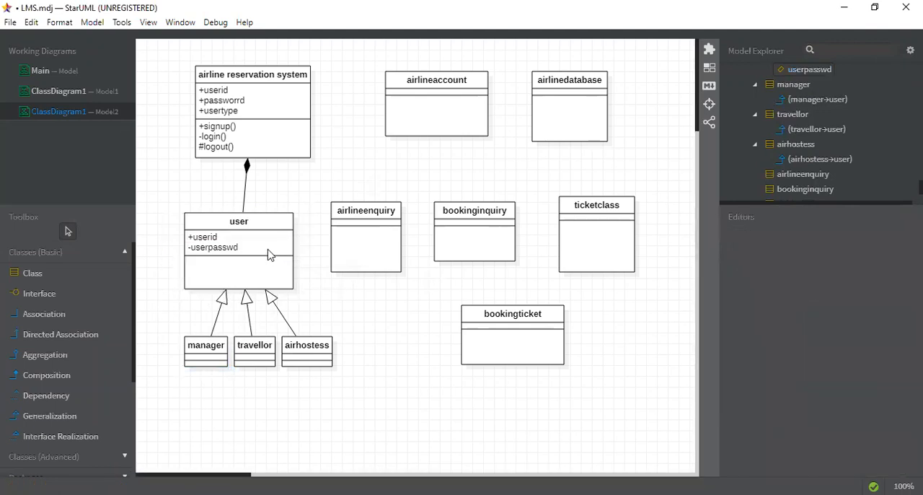
- Add another attribute below userpasswd in the user class
double_click(224, 248)
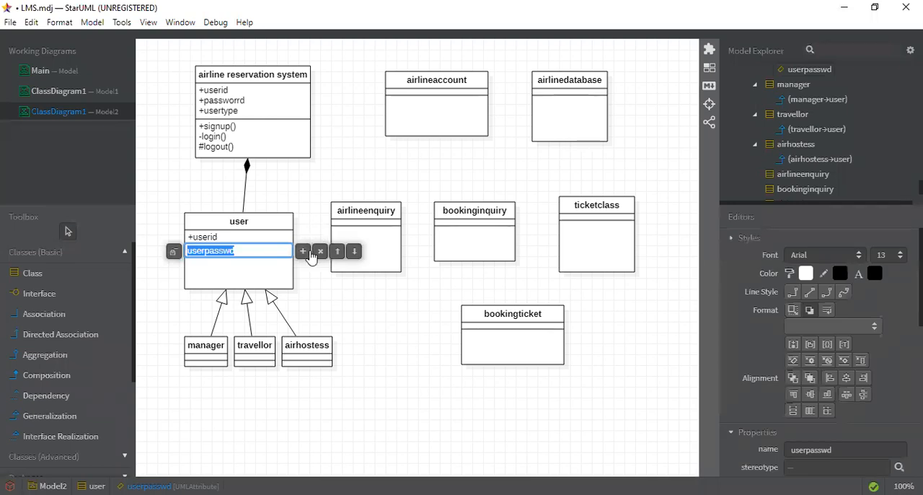
left_click(303, 254)
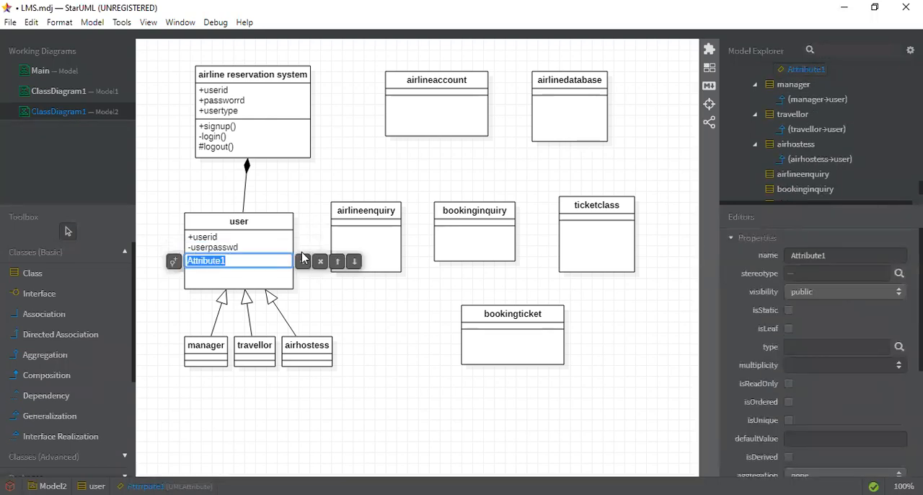
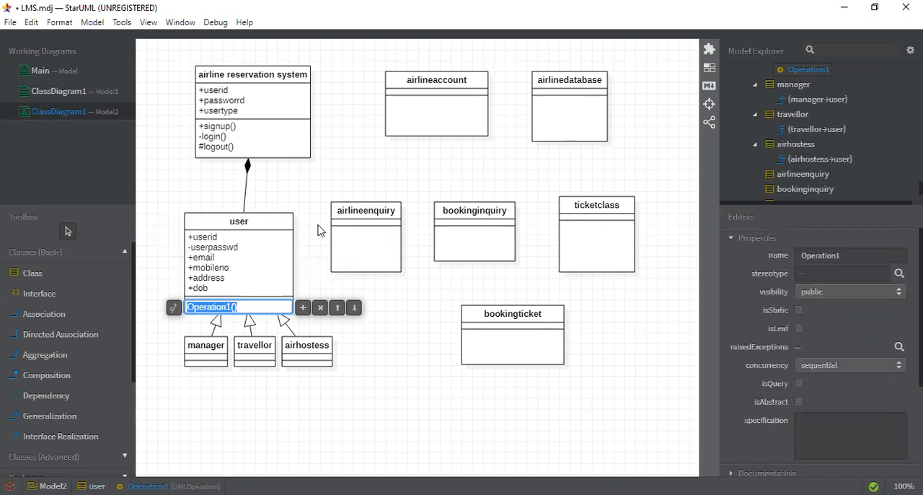
- Name the new operation in the user class searchuser() and add an operation named adduser() below it
type("search")
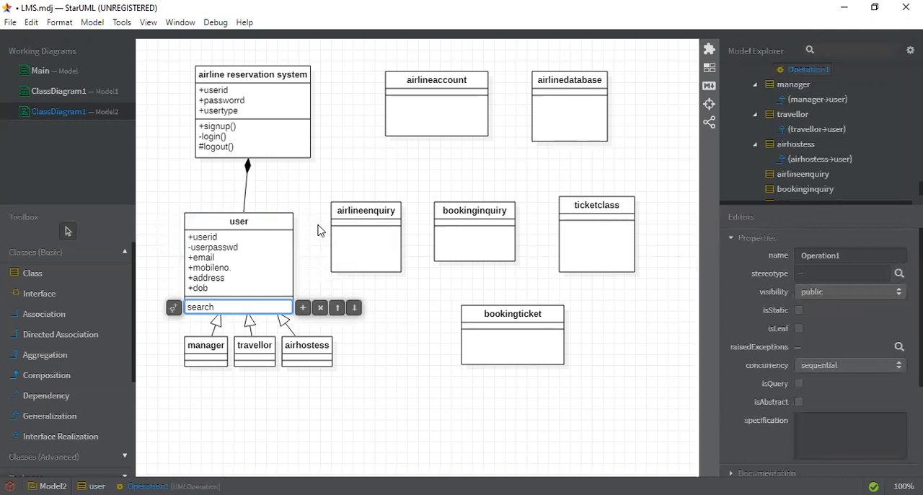
type("user()")
left_click(304, 310)
type("adduser()")
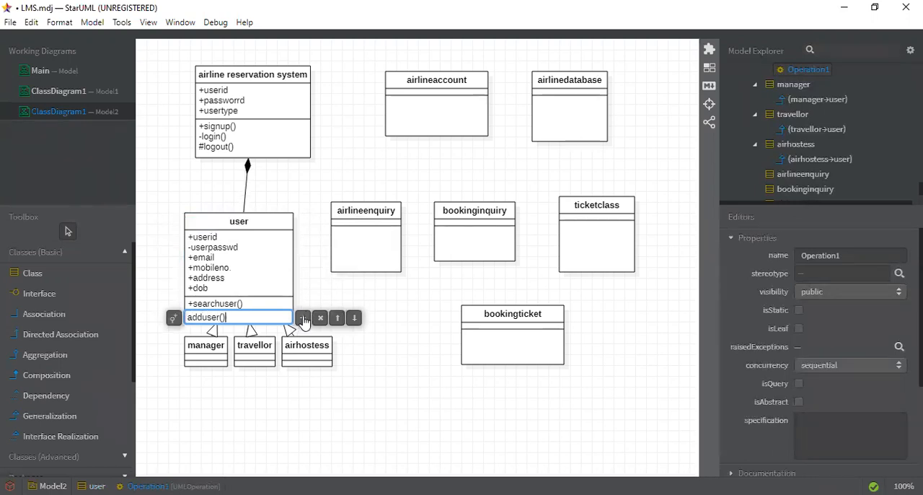
- Add an operation named deleteuser below adduser in the user class
left_click(303, 318)
type("u")
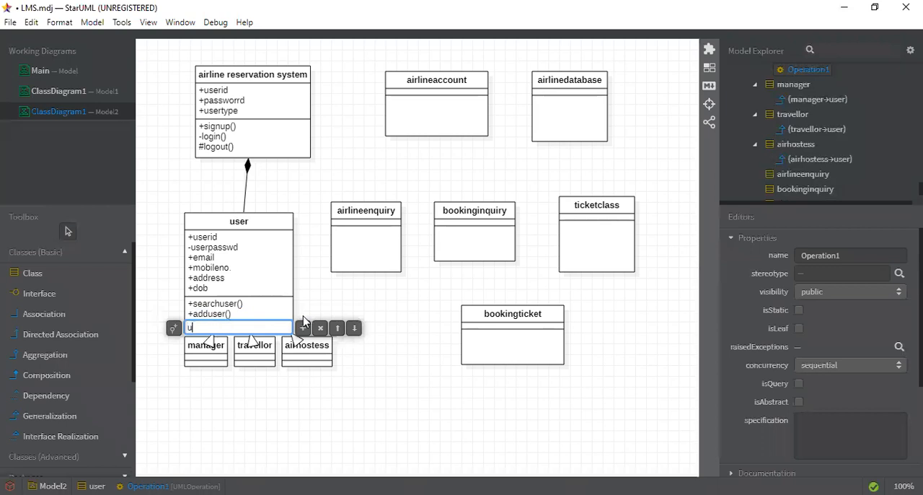
key("BackSpace")
type("deleteuset")
key("BackSpace")
type("r")
key("Return")
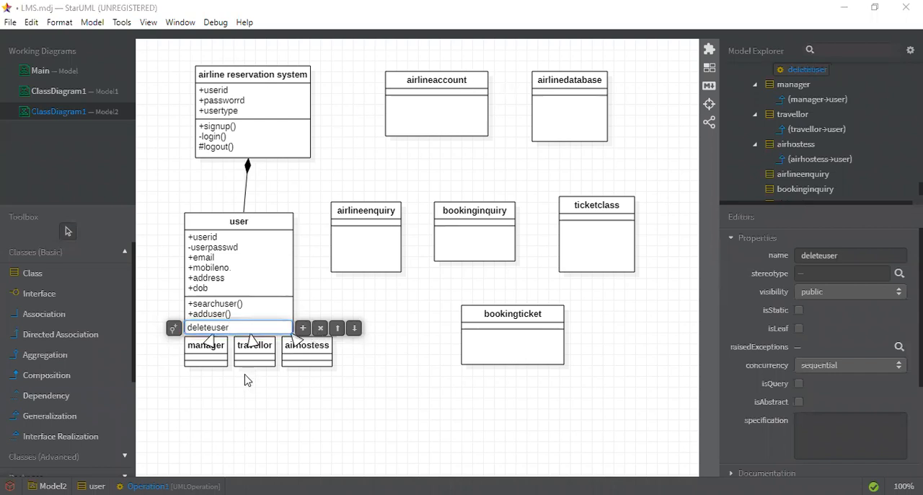
- Add an operation named bookticket below deleteuser in the user class
left_click(302, 331)
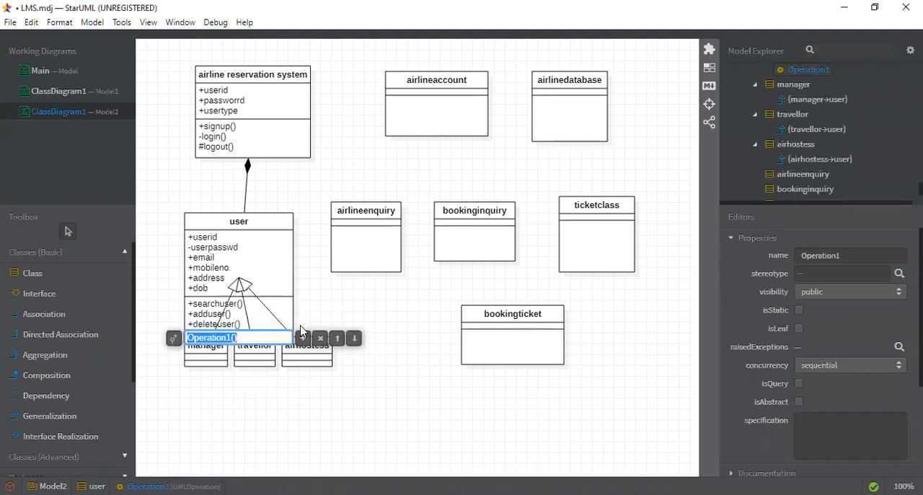
type("book")
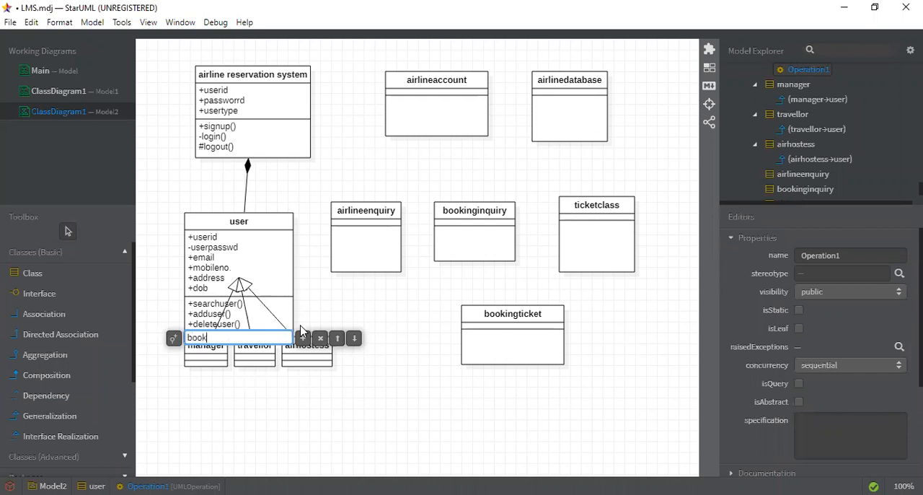
type("ticket")
left_click(333, 413)
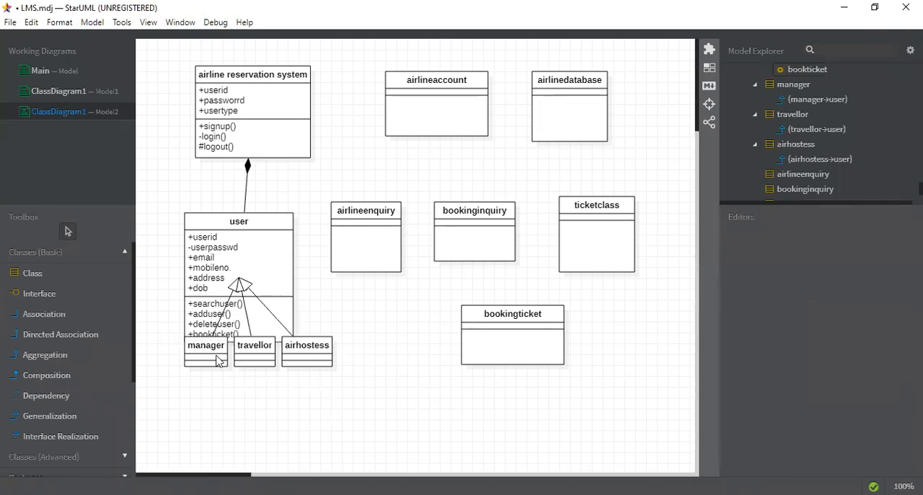
- Spread the manager, travellor and airhostess classes out below the user class and enlarge the manager class
left_click_drag(220, 360, 198, 411)
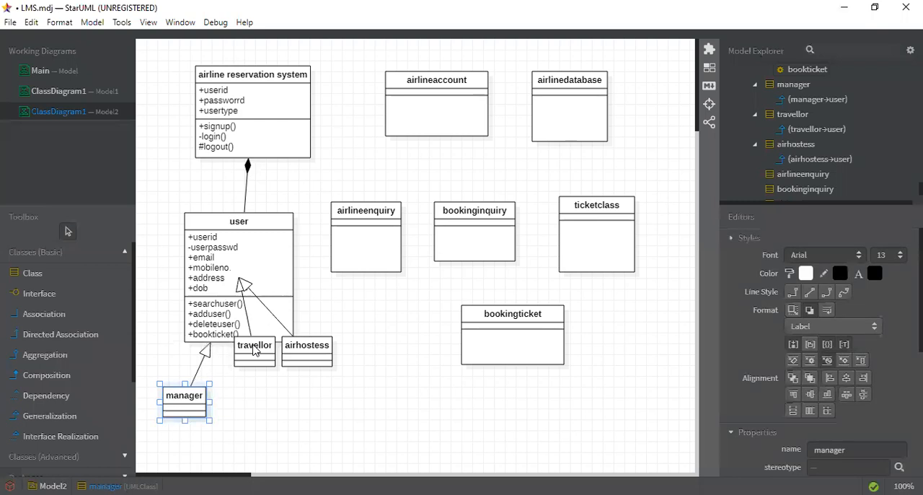
left_click_drag(253, 351, 247, 417)
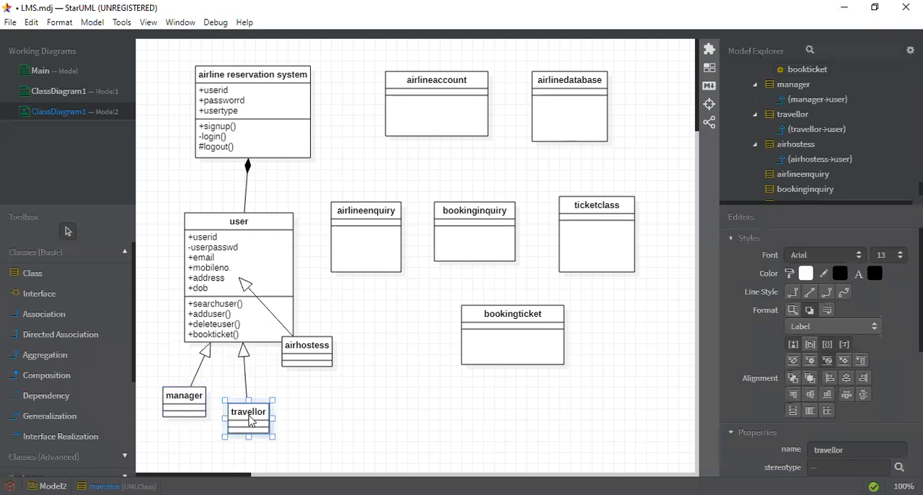
left_click_drag(289, 351, 329, 413)
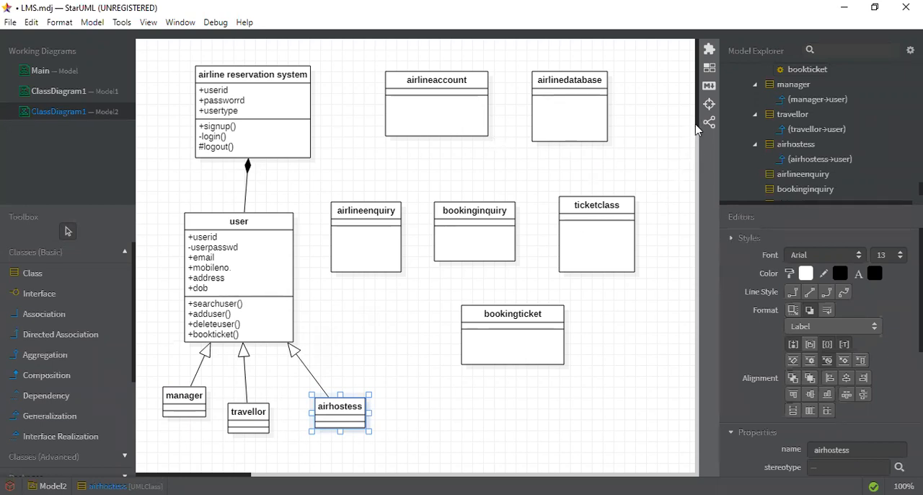
scroll(699, 149, "down", 1)
scroll(699, 149, "down", 5)
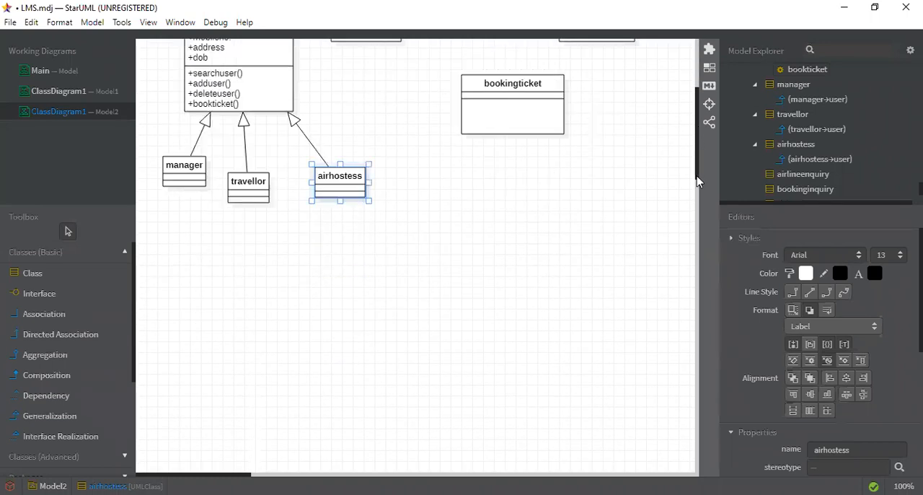
left_click_drag(340, 182, 389, 187)
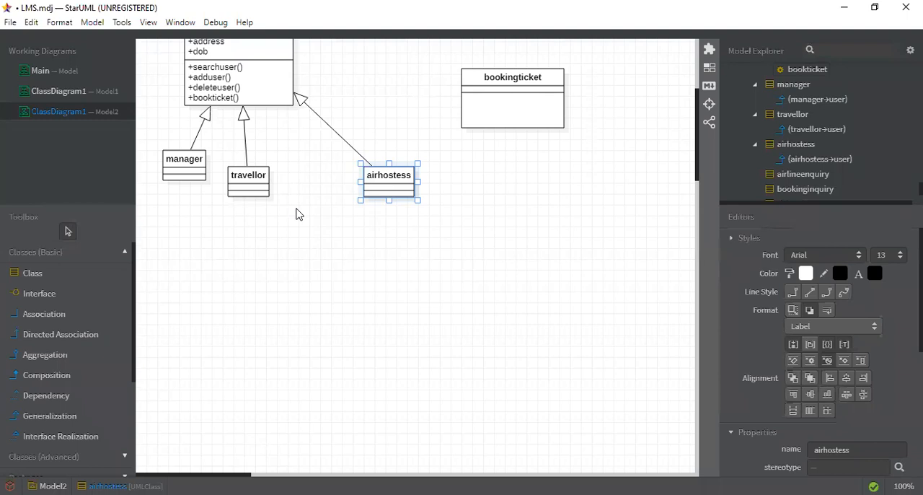
left_click_drag(242, 191, 297, 208)
left_click_drag(205, 179, 228, 312)
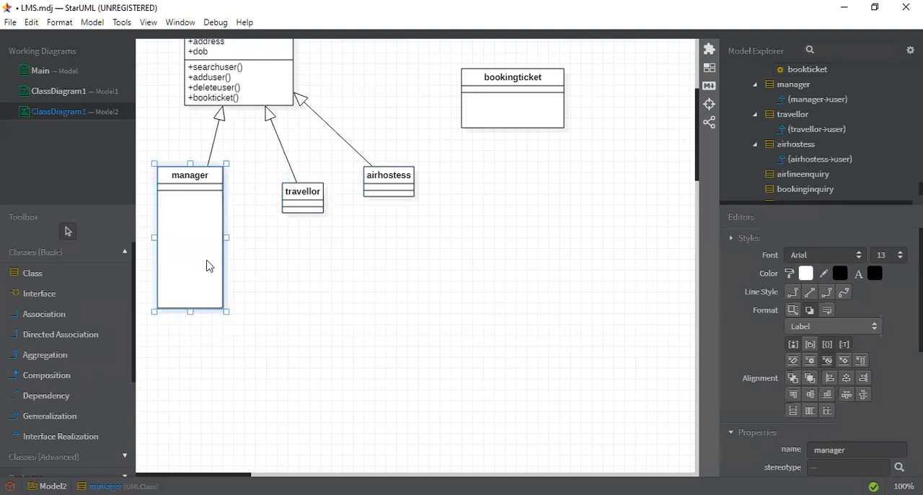
- Add an attribute named mana to the manager class
double_click(181, 191)
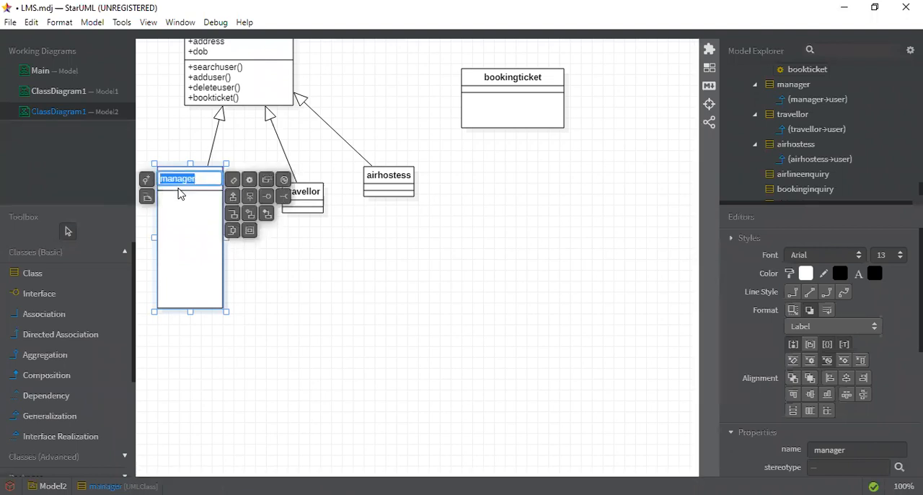
left_click(233, 182)
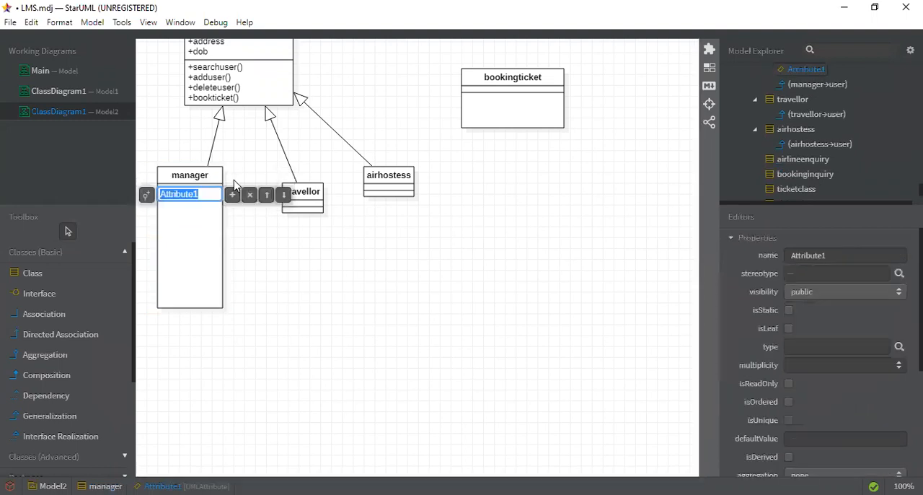
type("ad")
key("BackSpace")
key("BackSpace")
type("mana")
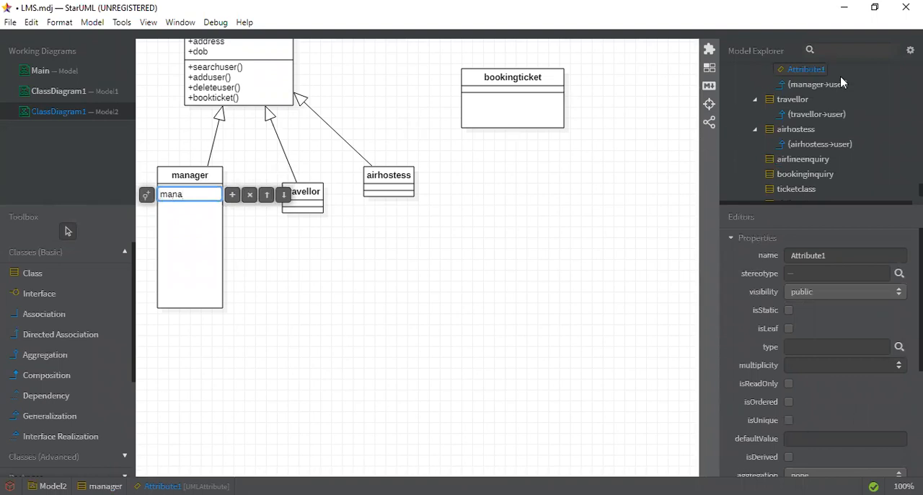
scroll(842, 82, "up", 3)
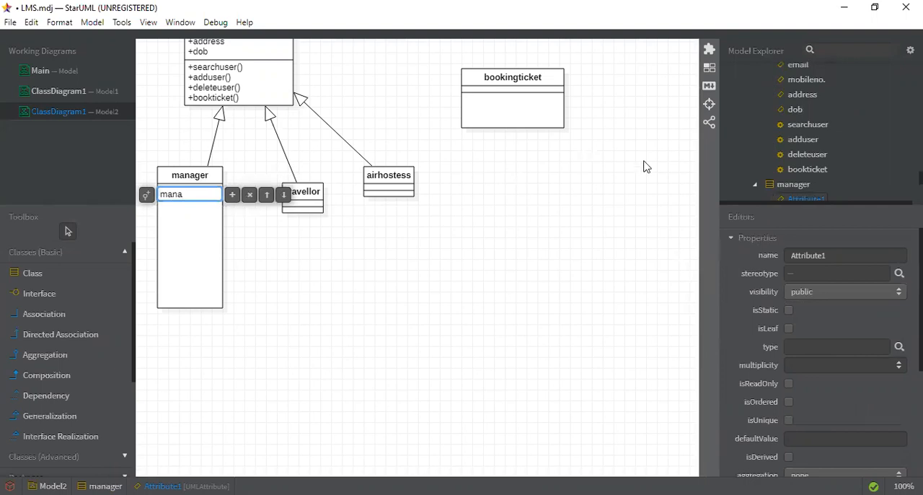
left_click(639, 324)
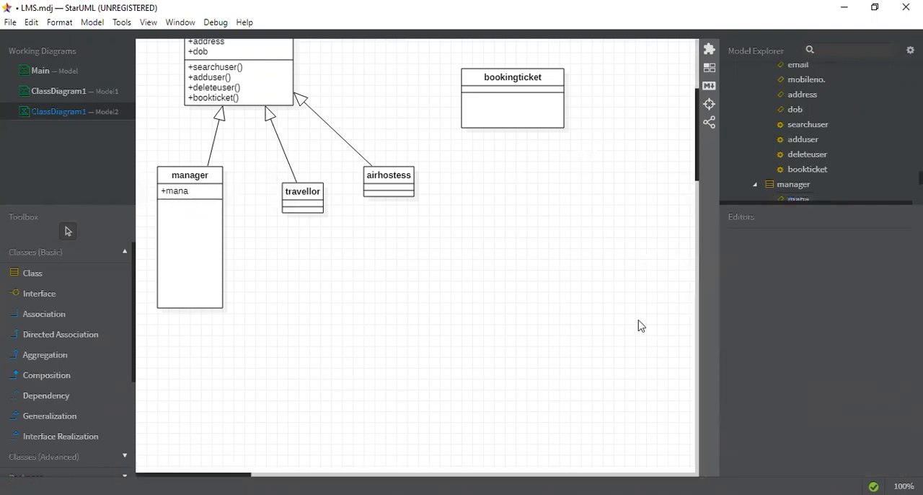
- Rename the mana attribute of the manager class as department
scroll(628, 289, "up", 3)
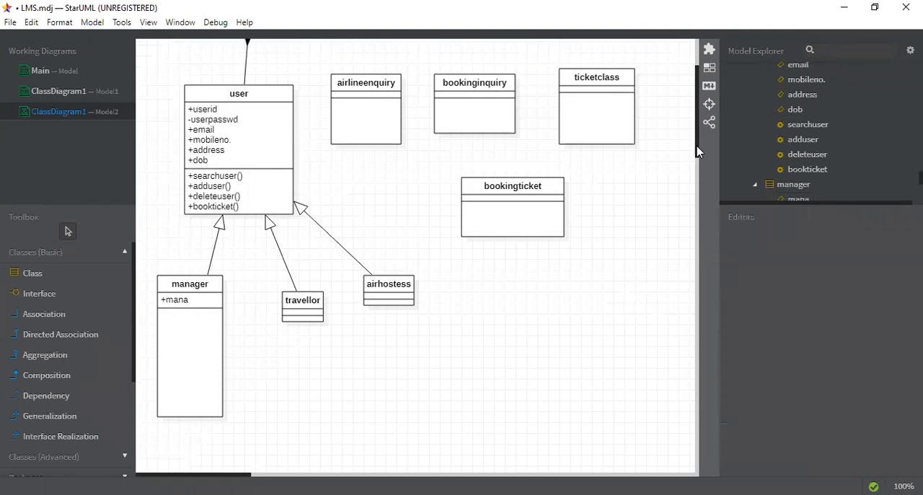
mouse_move(698, 169)
left_mouse_down()
mouse_move(700, 215)
mouse_move(698, 173)
left_mouse_up()
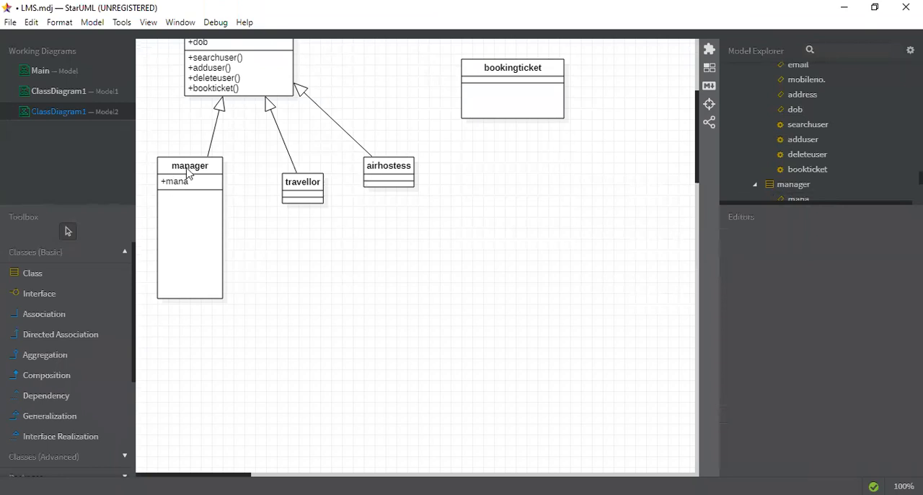
left_click(193, 182)
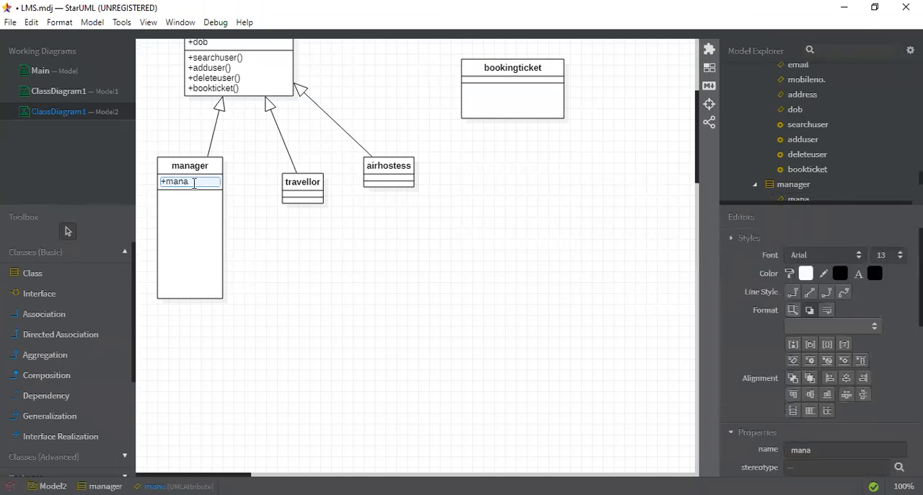
double_click(194, 183)
type("dep")
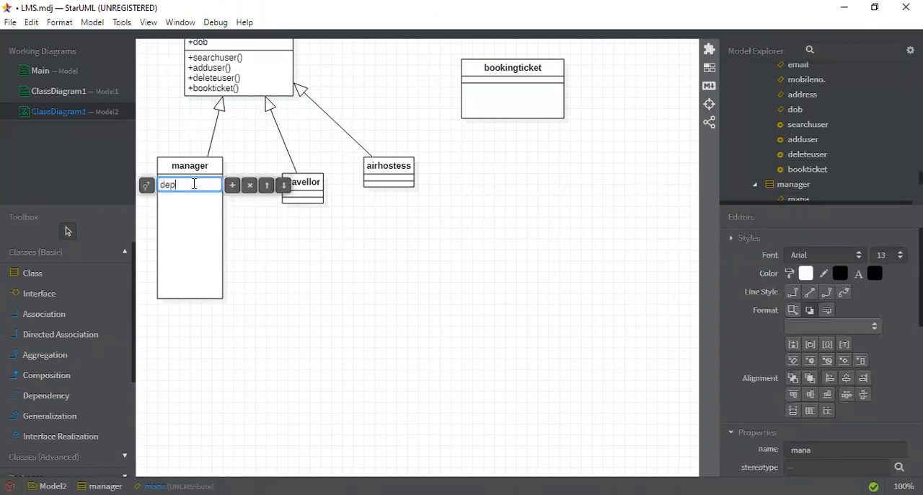
type("artment")
- Add an attribute named city below department in the manager class
left_click(232, 189)
type("city")
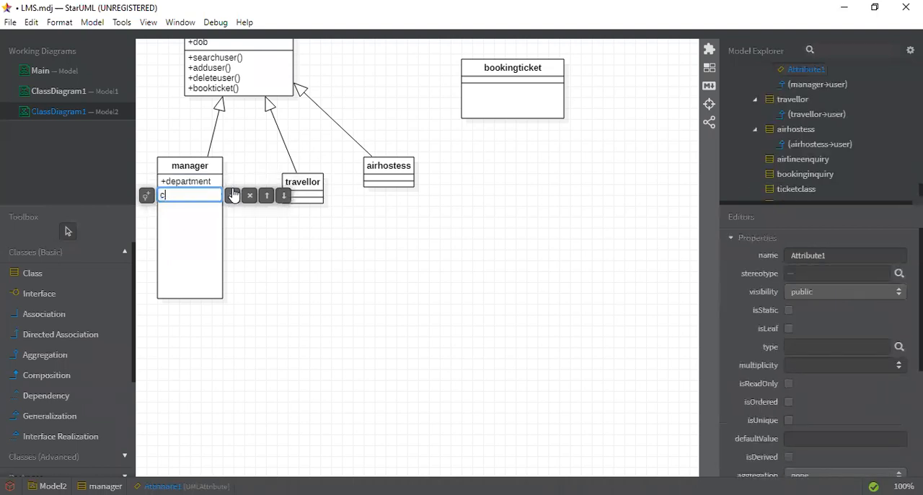
left_click(275, 268)
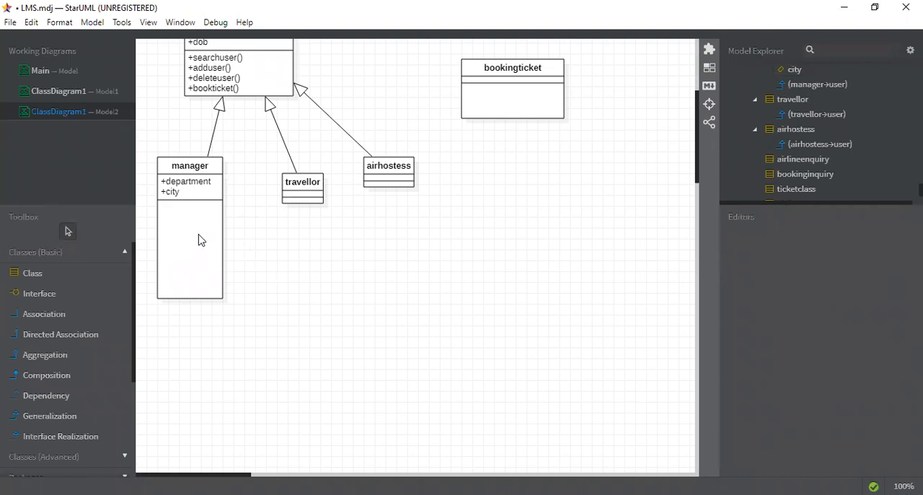
- Add an operation named givedetails to the manager class
double_click(191, 168)
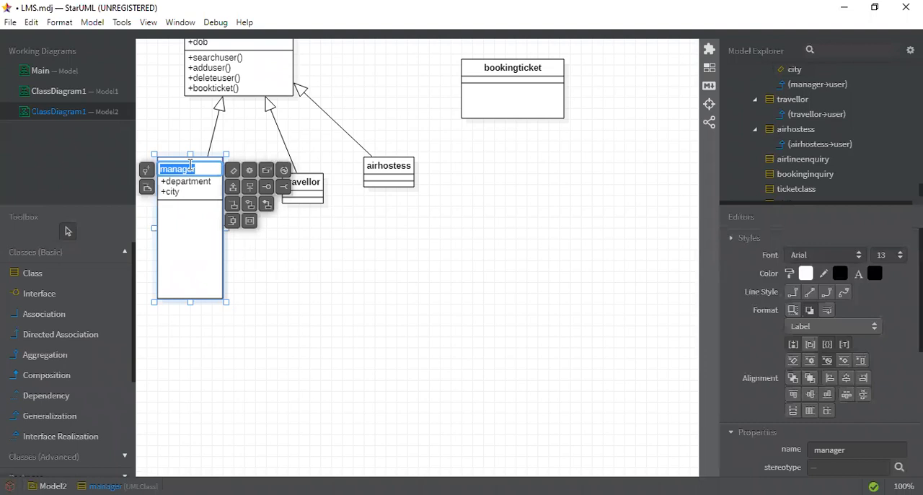
left_click(249, 174)
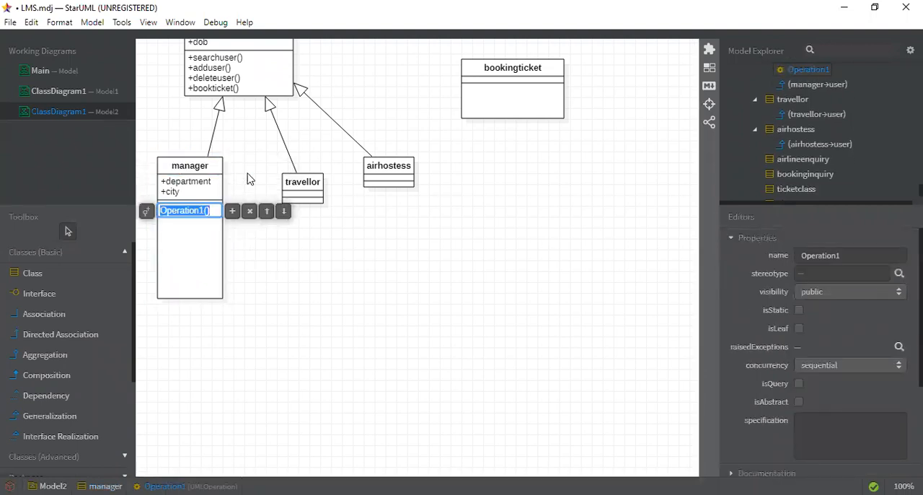
type("givede")
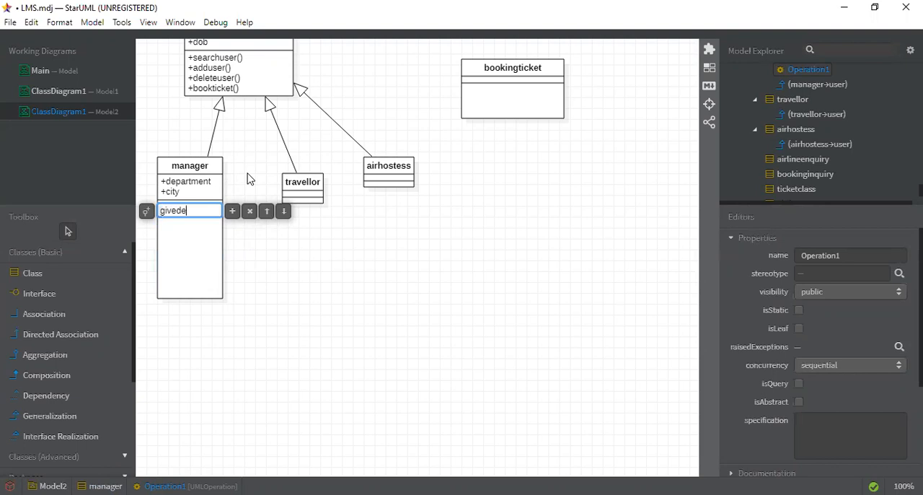
type("tails")
- Add a second operation with the default name below givedetails in the manager class
left_click(233, 214)
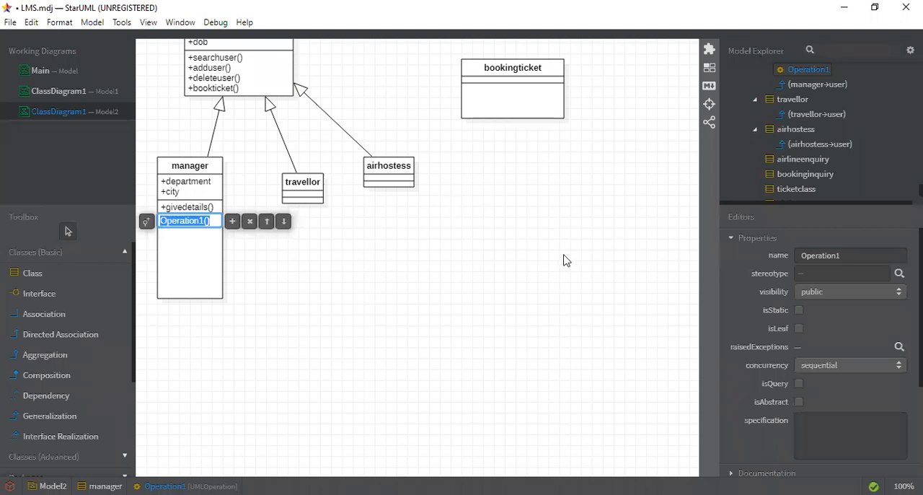
key("Up")
key("Up")
key("Up")
key("Up")
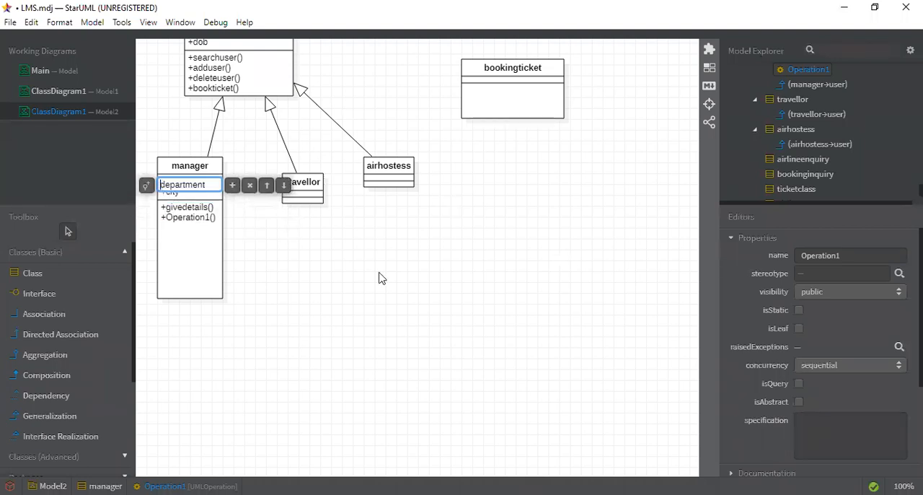
key("Up")
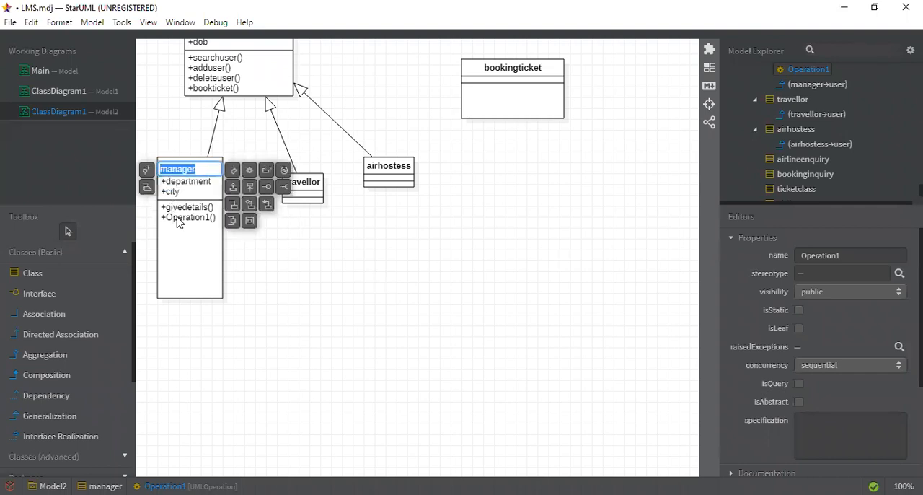
left_click(178, 219)
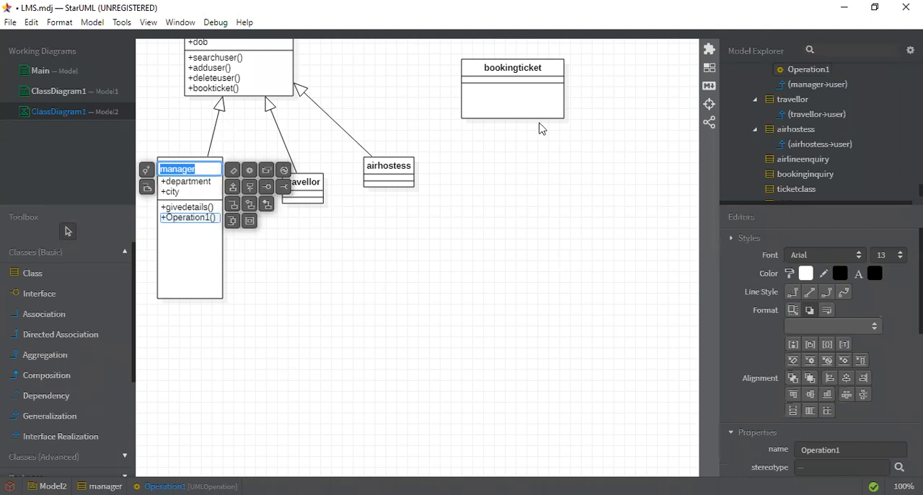
left_click(604, 104)
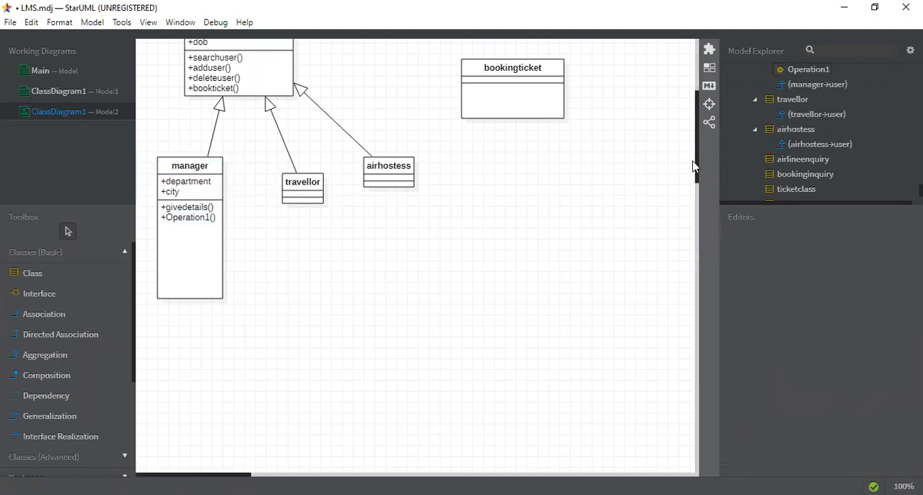
- Rename the default-named second operation of the manager class as boardamember
scroll(698, 137, "up", 1)
scroll(698, 137, "up", 5)
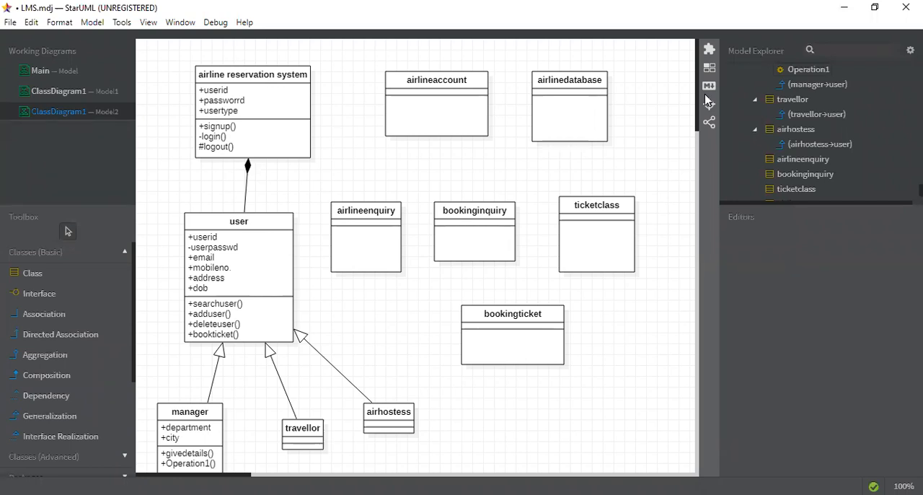
left_click_drag(696, 110, 708, 144)
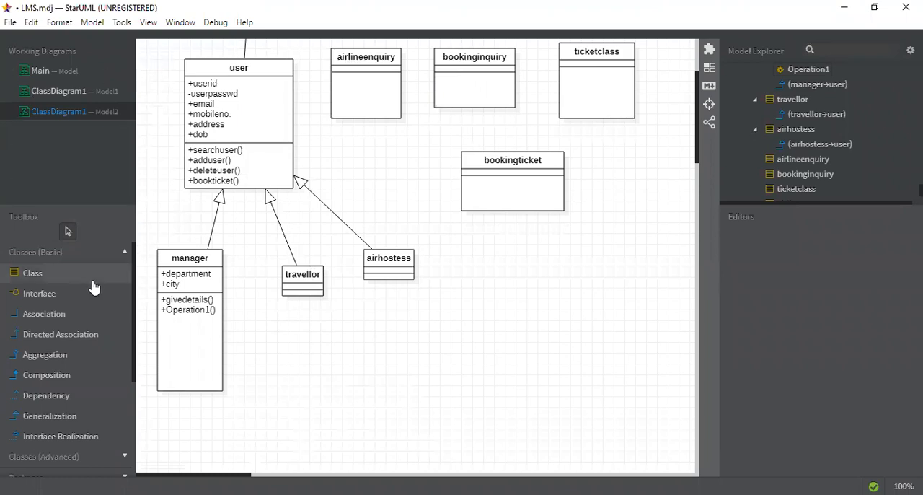
double_click(185, 313)
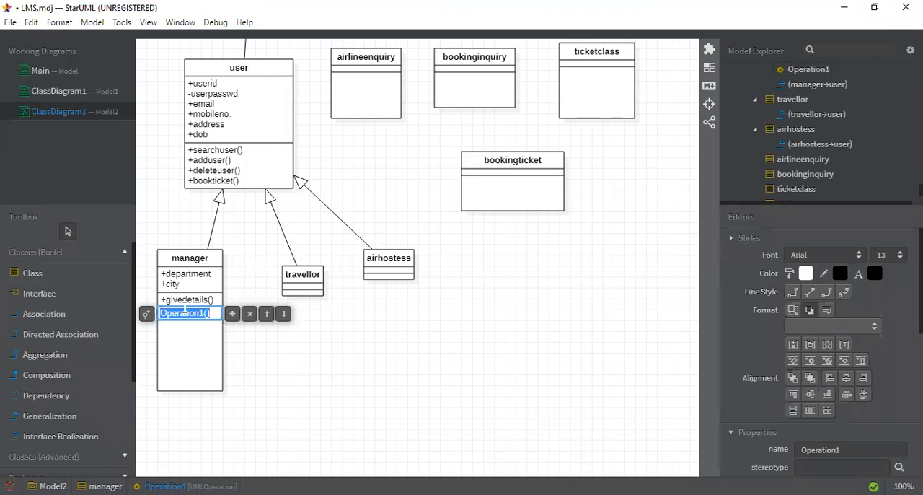
type("boardamember")
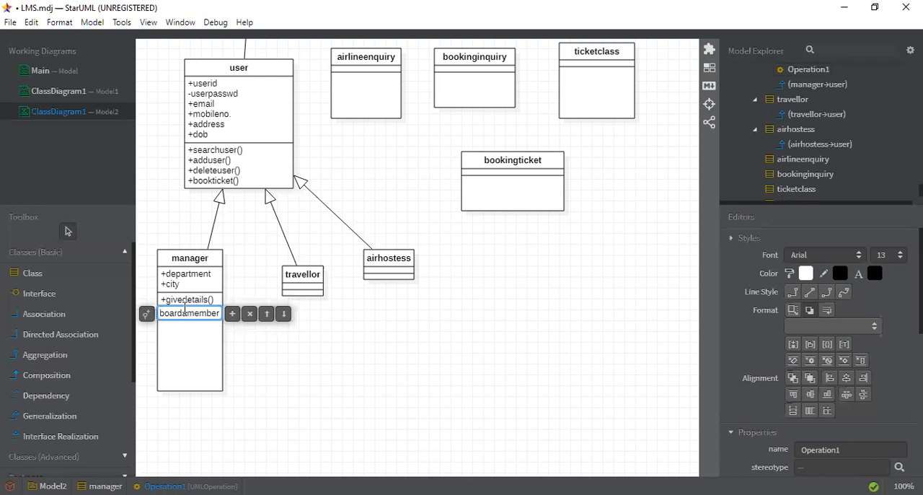
- Add an operation named assignseat below boardamember in the manager class
left_click(232, 315)
type("ass")
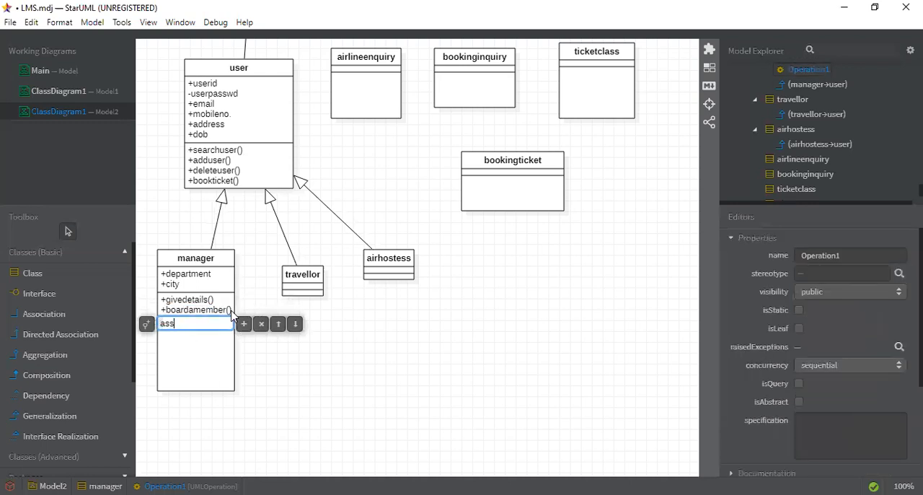
type("ignseat")
left_click(322, 402)
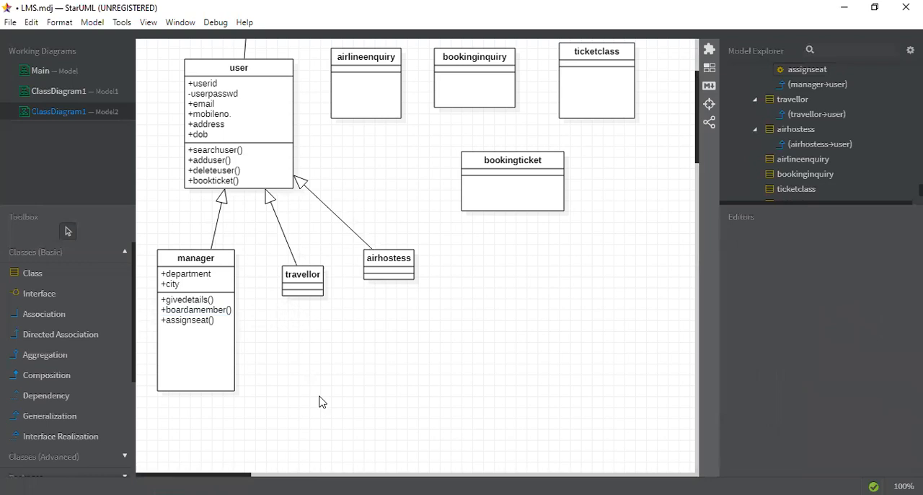
- Add an attribute named aadharcardnumber to the travellor class
double_click(311, 288)
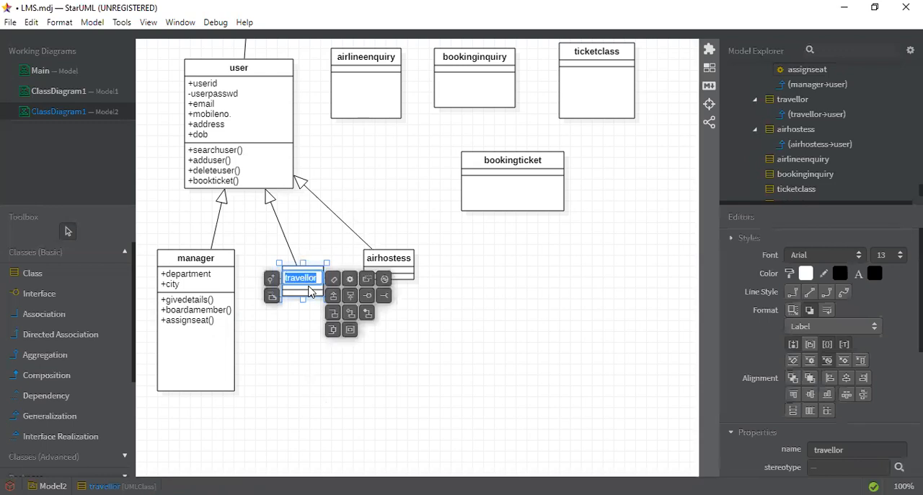
left_click(333, 279)
double_click(329, 288)
type("aadha")
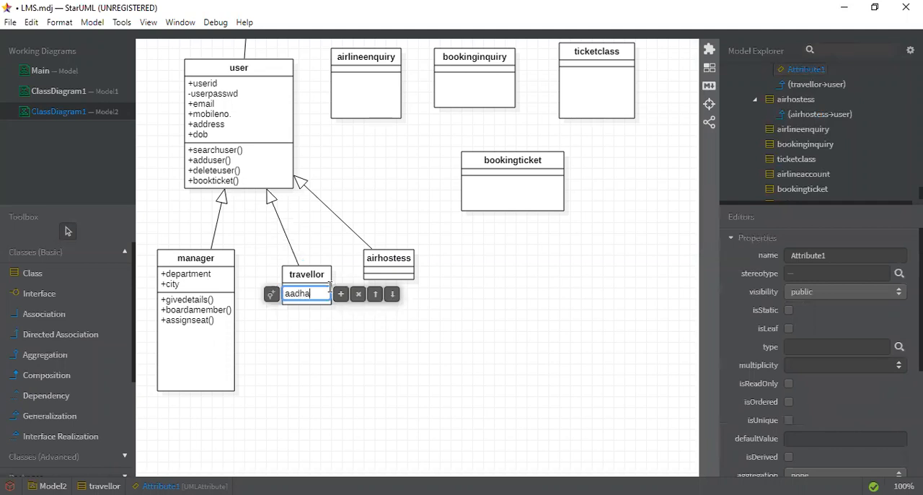
type("rcardnumber")
- Add an operation named takedetails to the travellor class
double_click(318, 276)
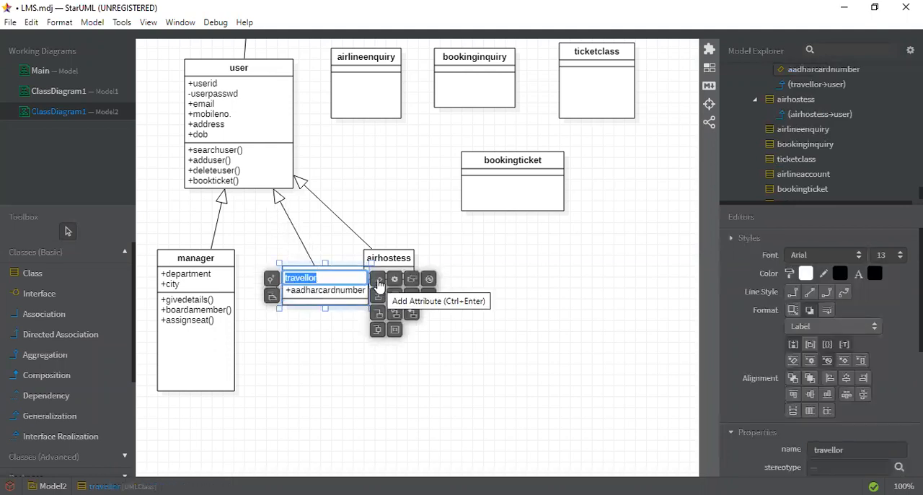
left_click(397, 284)
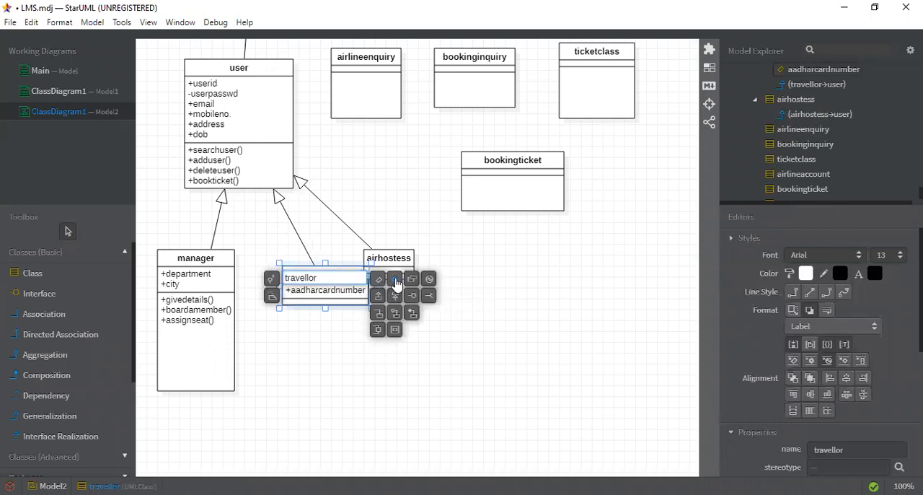
left_click(396, 283)
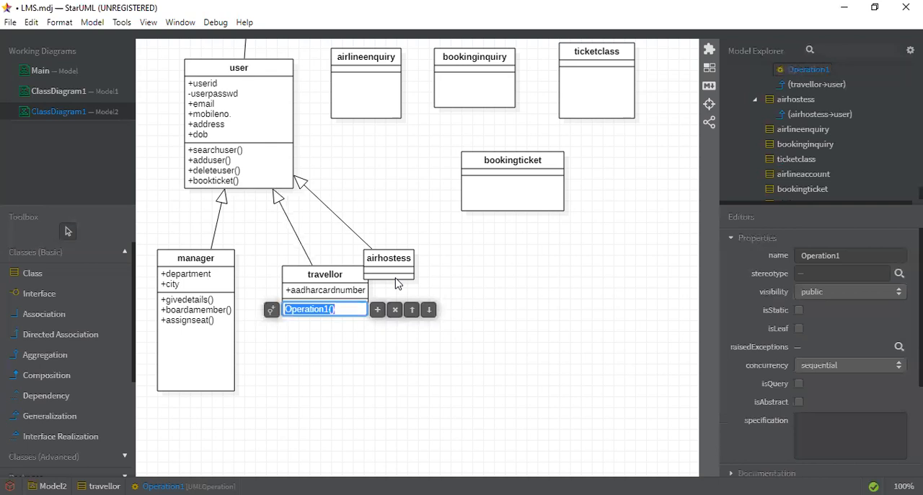
type("takedes")
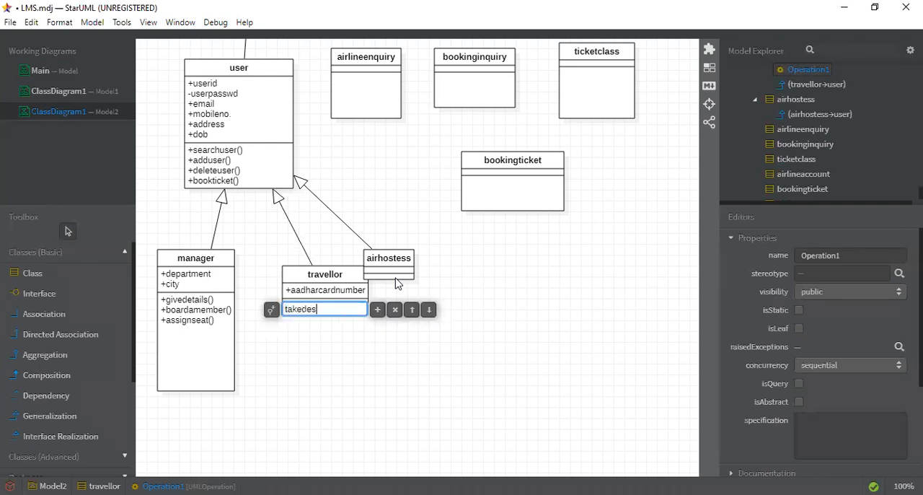
key("BackSpace")
type("tails")
- Add an operation named submitfeedback below takedetails in the travellor class
left_click(377, 310)
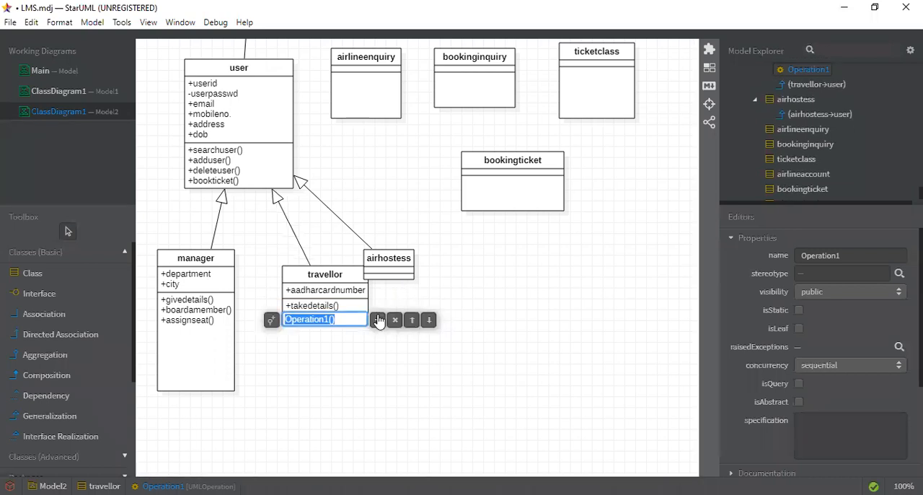
type("subm")
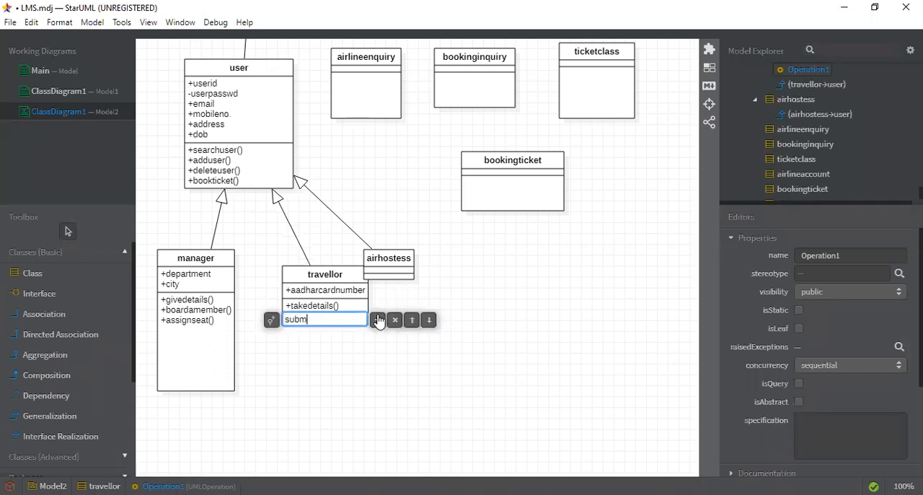
type("itfeedback")
- Add an operation named addmeal below submitfeedback in the travellor class
left_click(378, 325)
type("addmeal")
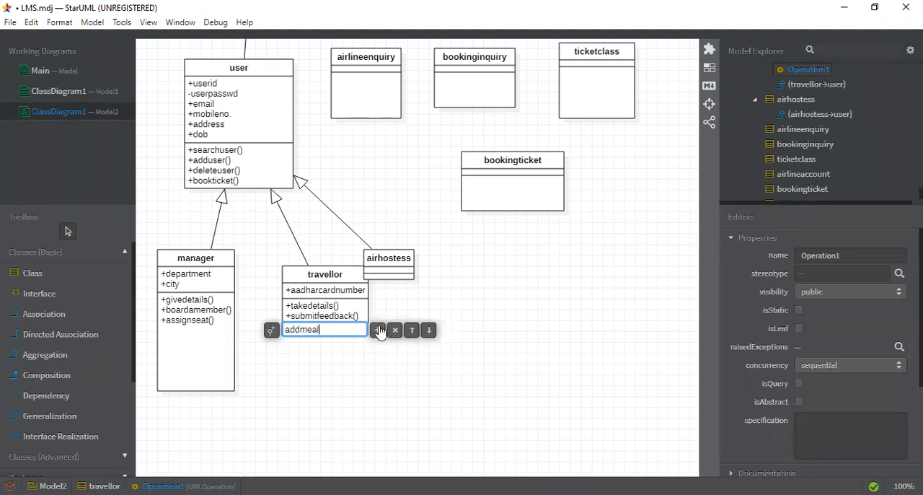
left_click(378, 330)
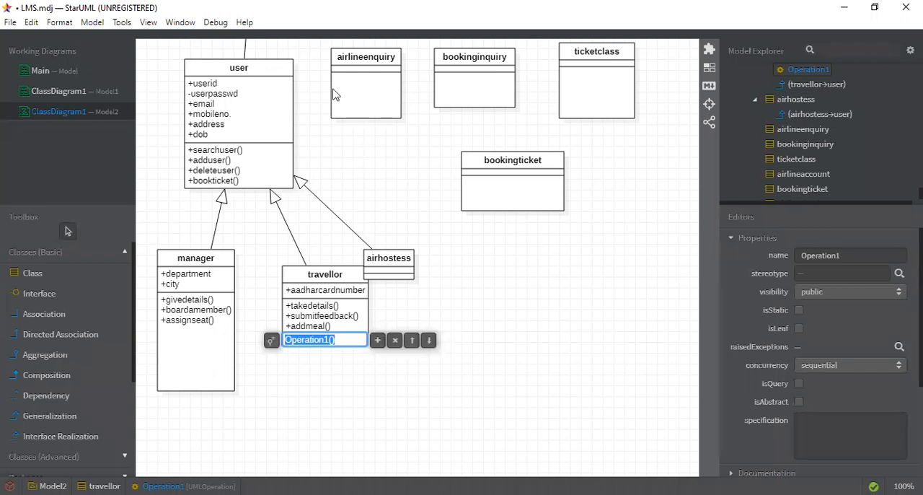
key("alt+Tab")
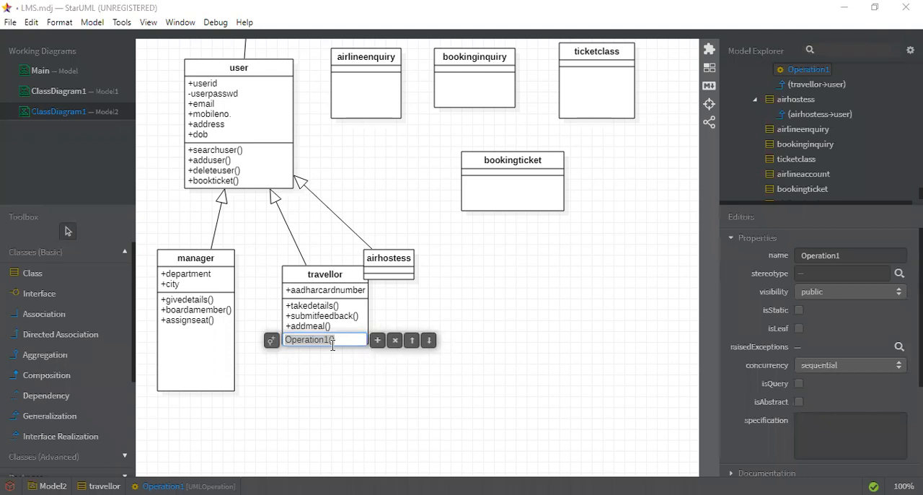
type(")")
double_click(341, 340)
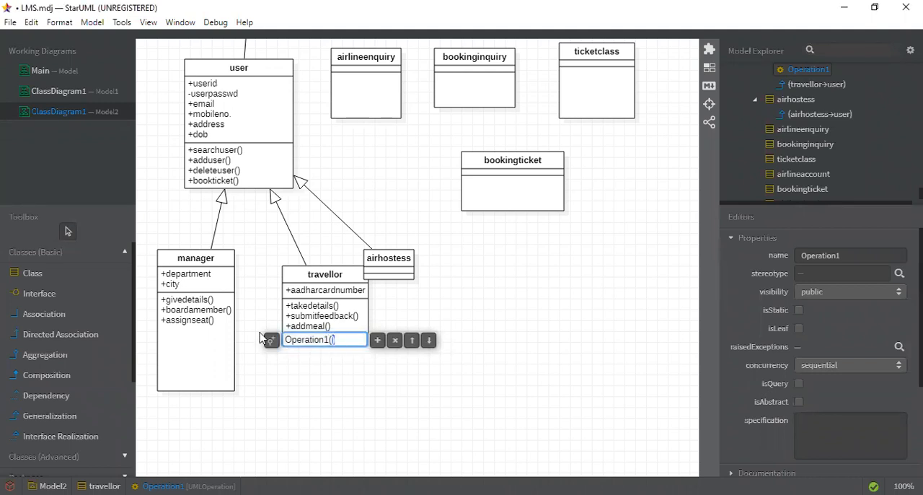
left_click(313, 366)
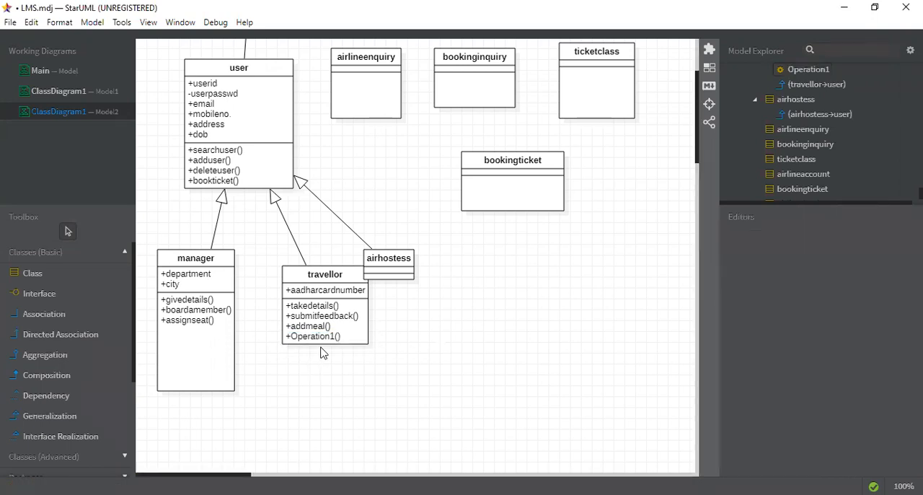
double_click(325, 338)
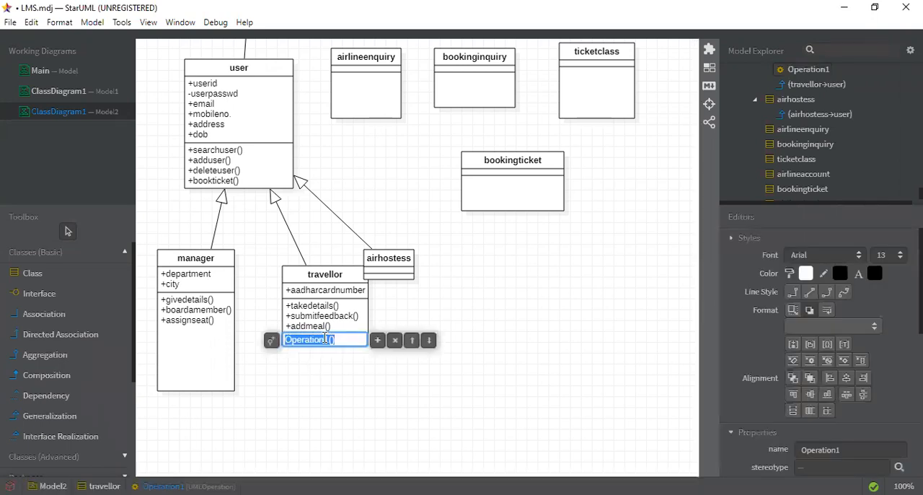
left_click(399, 337)
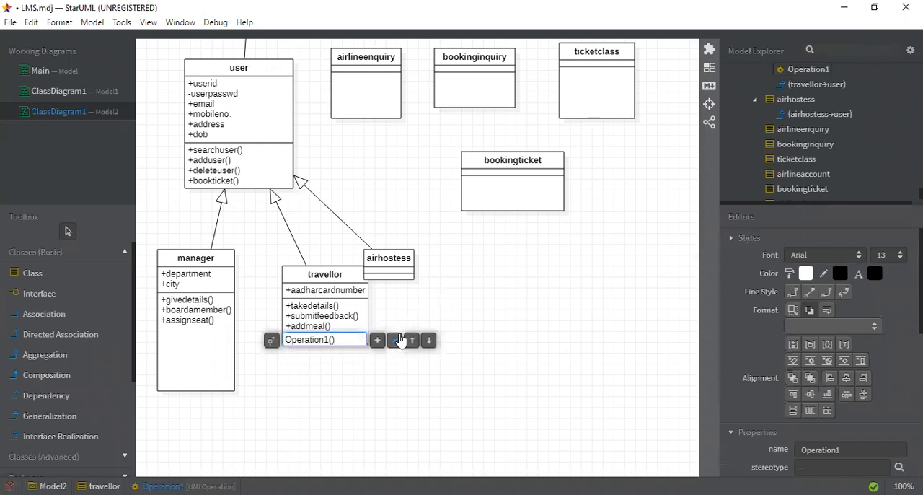
left_click(399, 339)
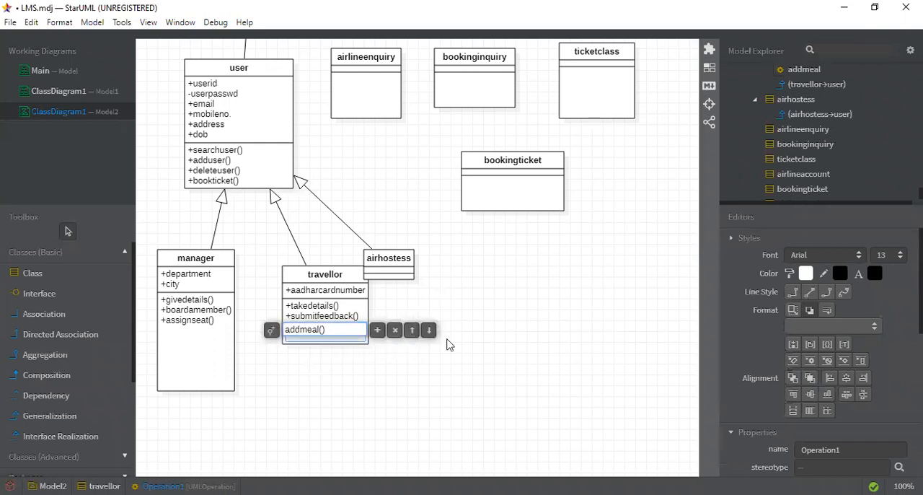
left_click(521, 360)
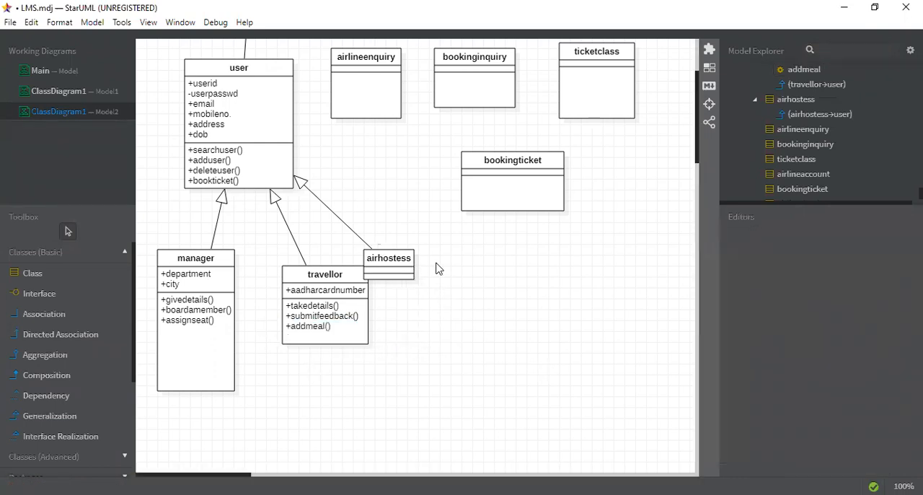
- Move the airhostess class clear of the travellor class and enlarge its box
left_click_drag(388, 261, 431, 286)
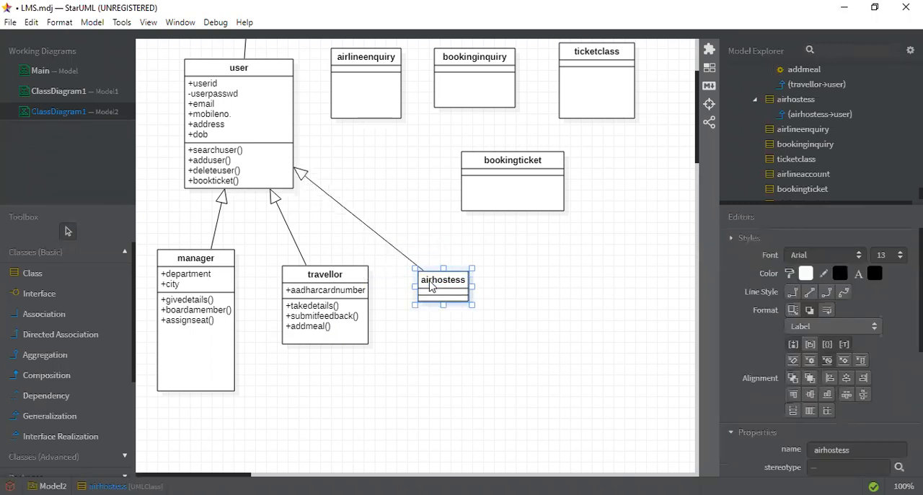
left_click(474, 310)
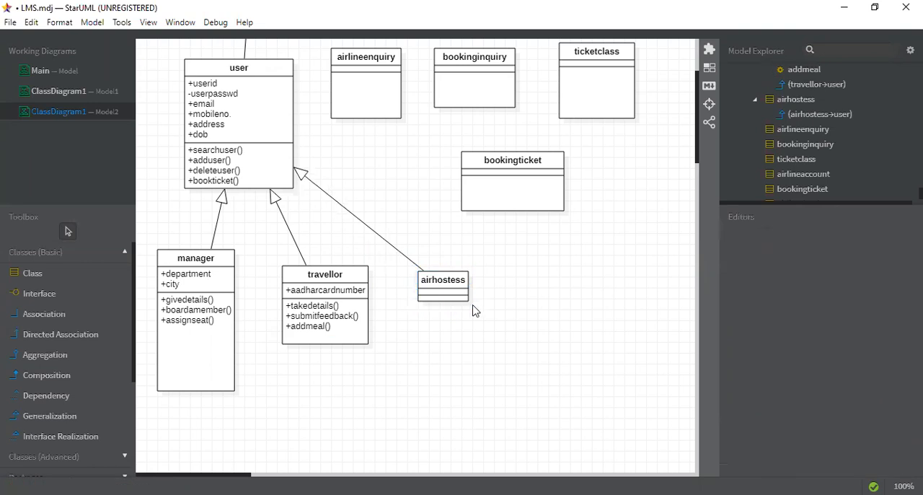
left_click(466, 300)
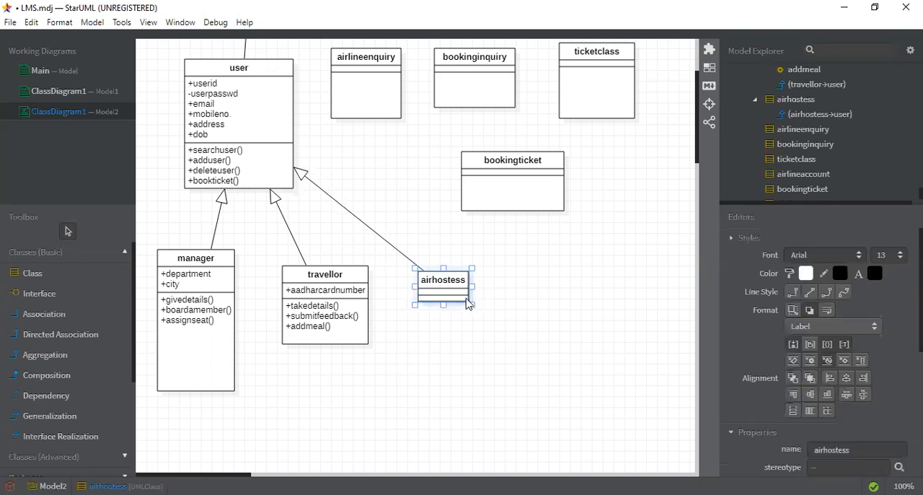
left_click_drag(470, 303, 488, 346)
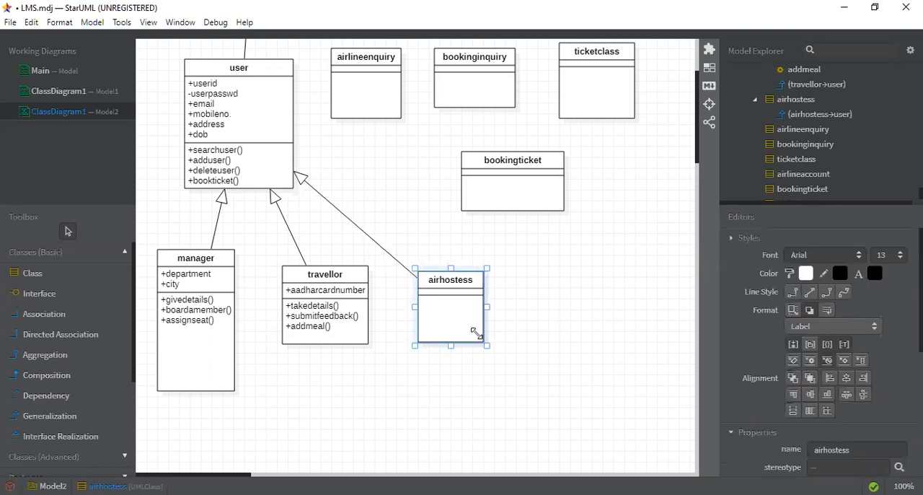
- Add an attribute with the default name to the airhostess class
double_click(442, 298)
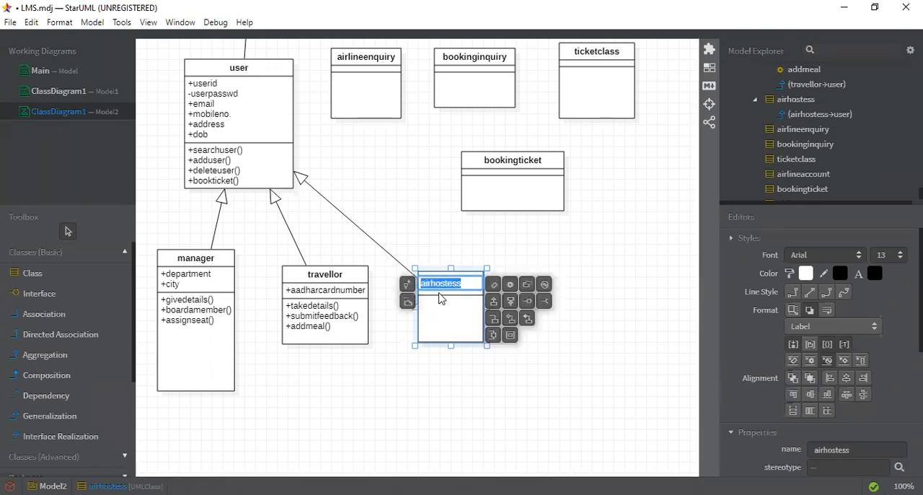
left_click(492, 285)
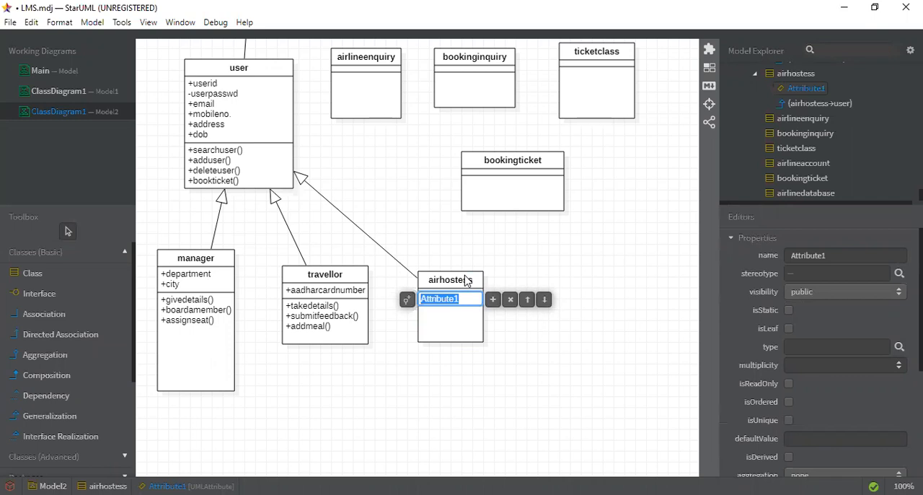
left_click(421, 276)
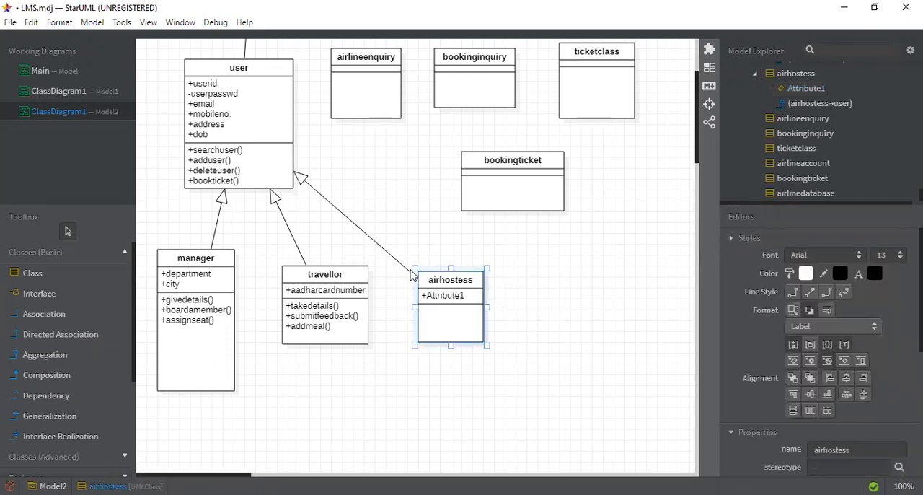
- Delete the airhostess class and its generalization to user from the diagram
left_click(409, 275)
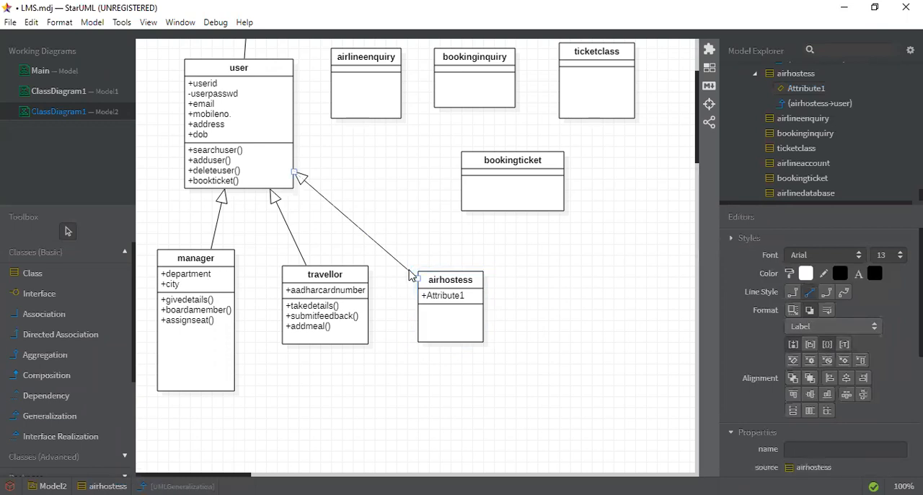
key("Delete")
left_click(451, 279)
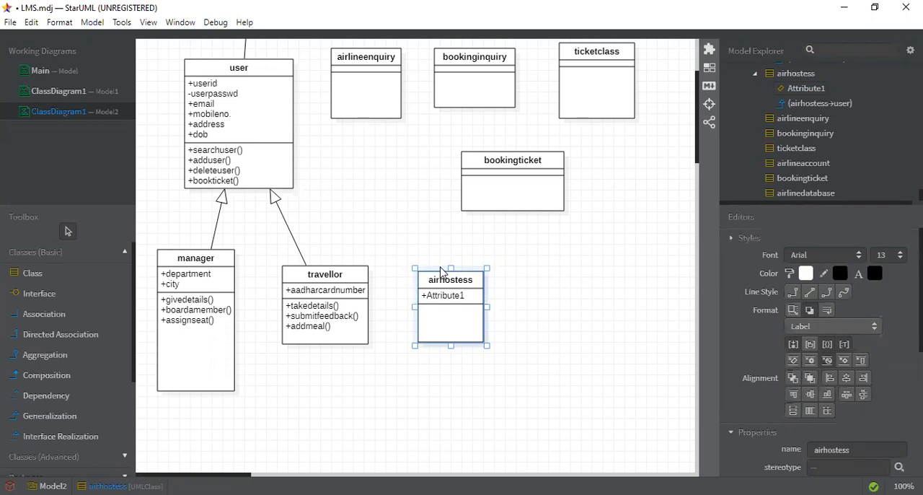
key("Delete")
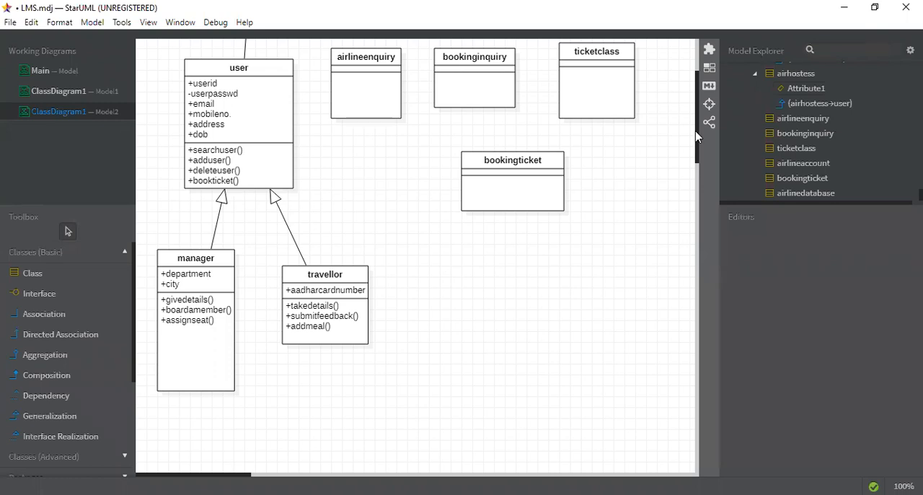
left_click(626, 164)
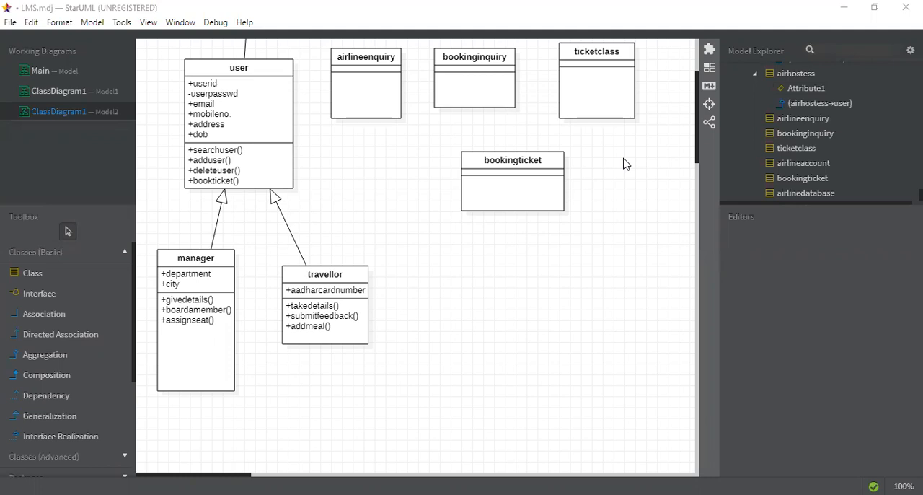
- Add an attribute named aenquiryid to the airlineenquiry class
double_click(354, 64)
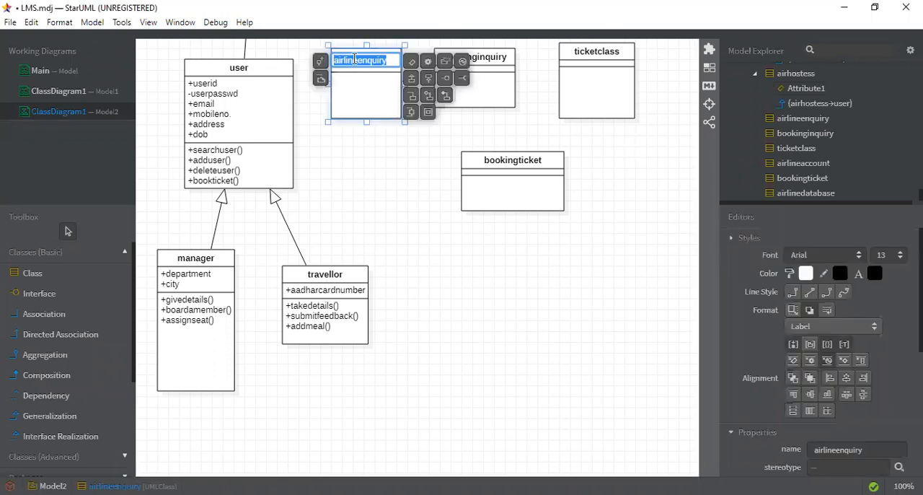
left_click(415, 65)
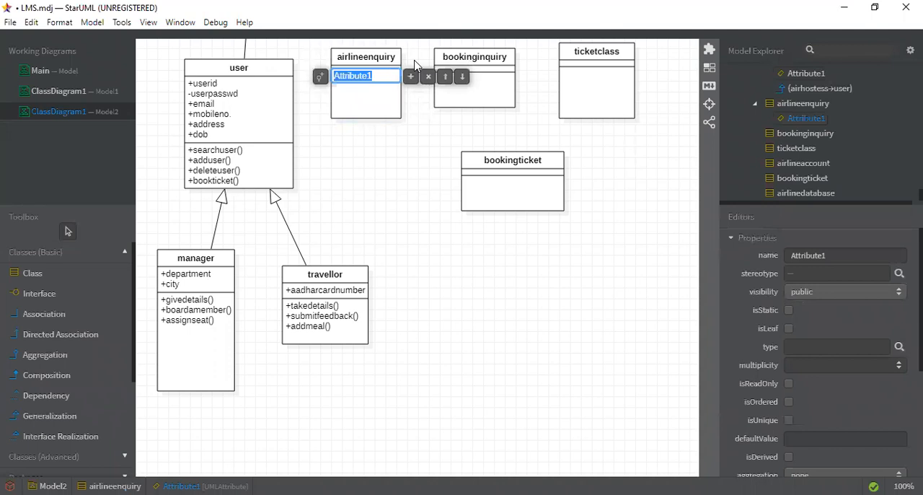
key("BackSpace")
type("aenquiryid")
- Add an attribute named aenqtitle below aenquiryid in the airlineenquiry class
left_click(411, 83)
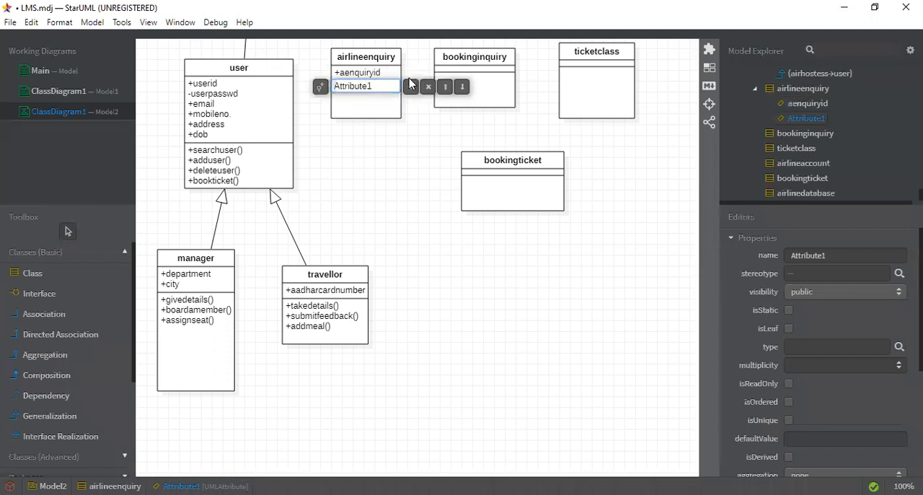
left_click(402, 85)
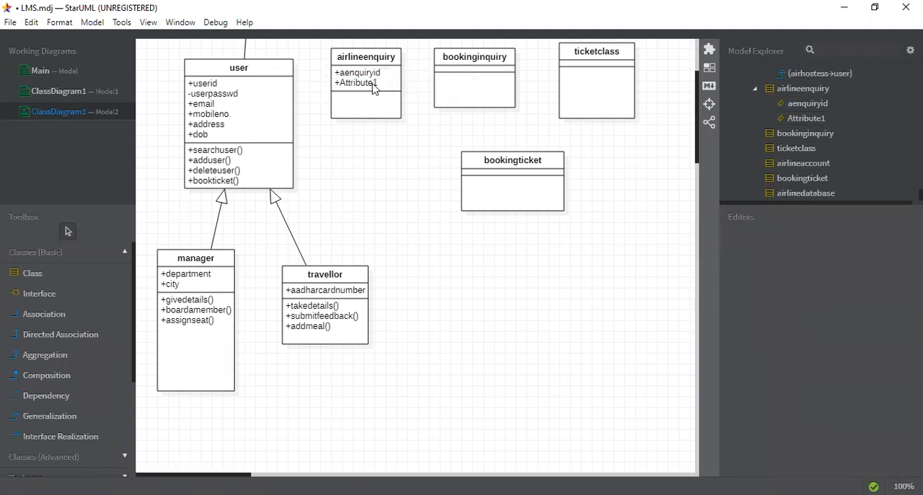
left_click(373, 85)
double_click(373, 85)
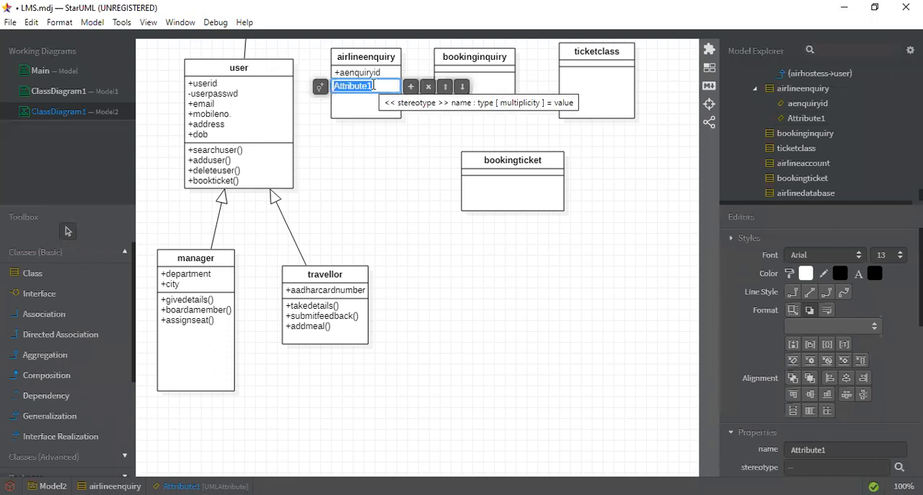
type("aenqtitle")
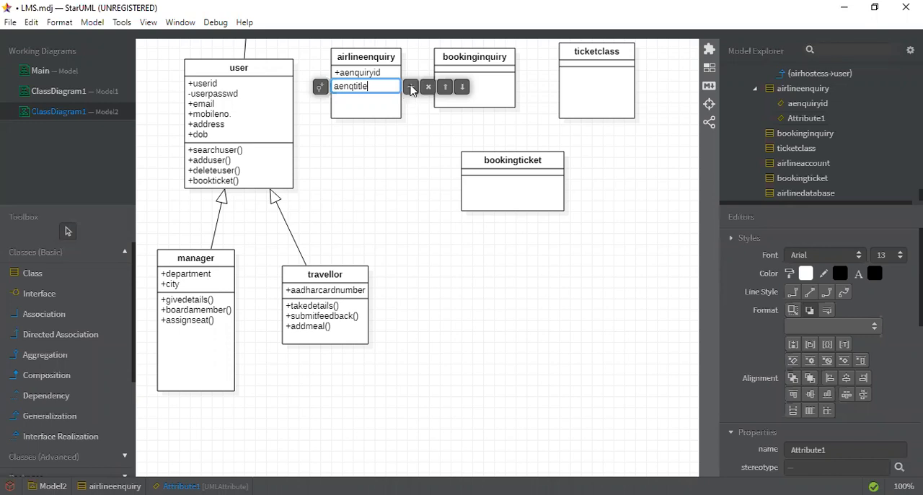
- Add an attribute named aenqdescription below aenqtitle in the airlineenquiry class
left_click(410, 87)
key("Escape")
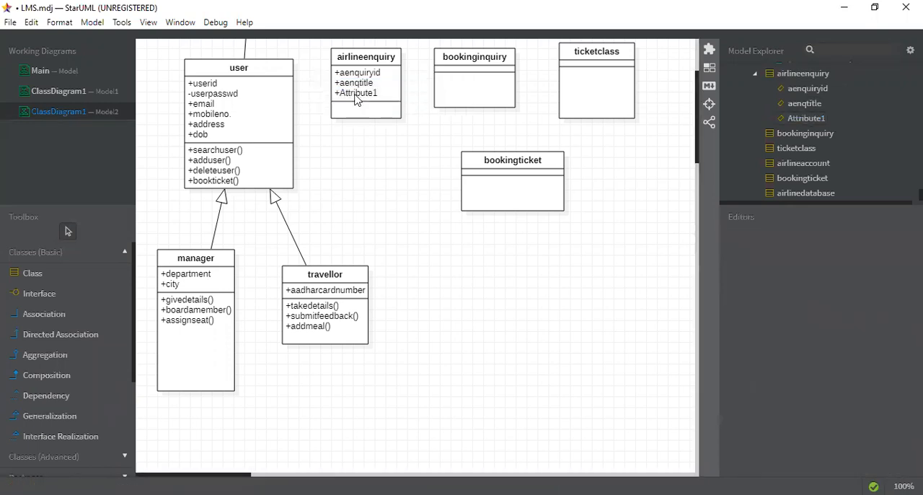
double_click(355, 94)
type("aenq")
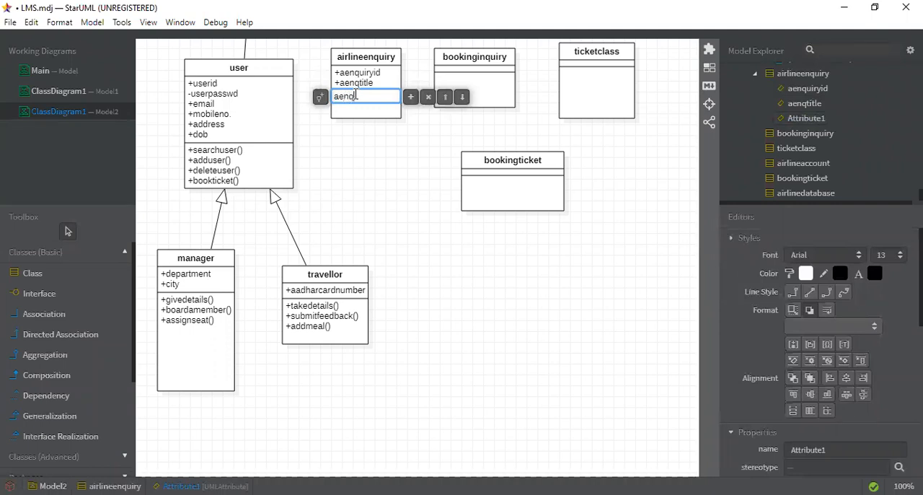
type("description")
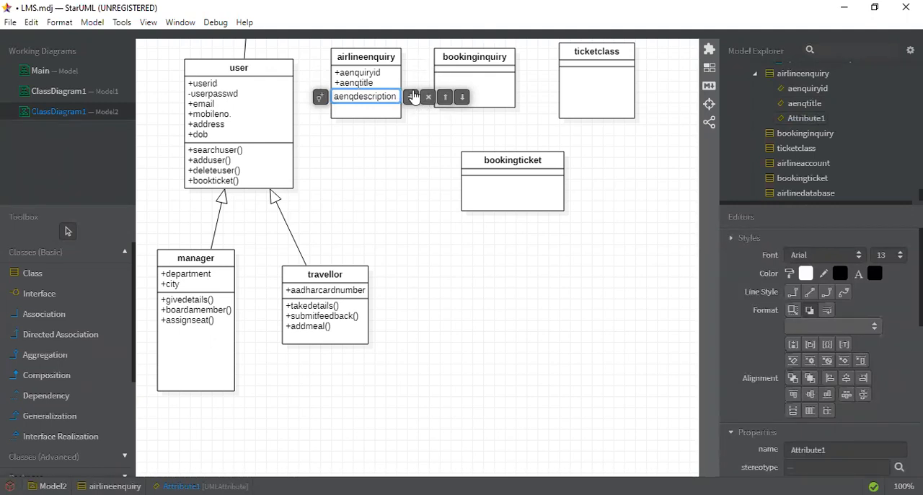
- Add the attributes enqdate and enqtime below aenqdescription in the airlineenquiry class
left_click(412, 97)
type("enqdate")
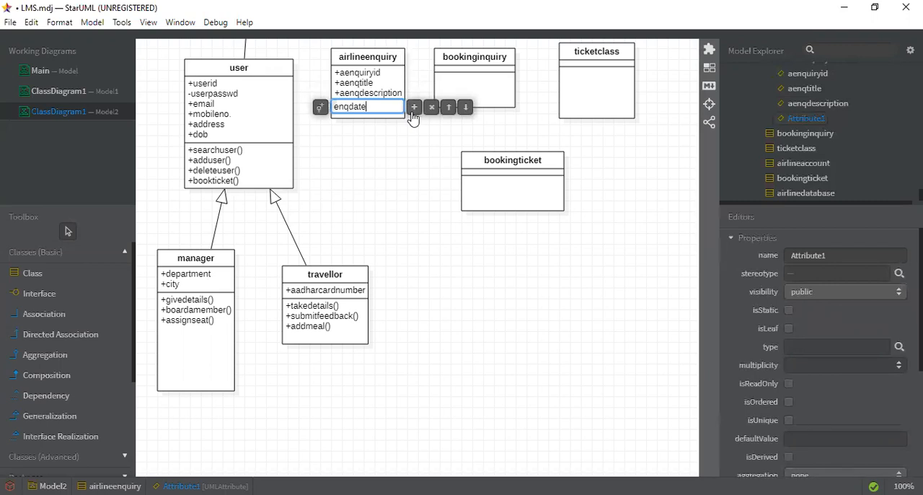
left_click(414, 108)
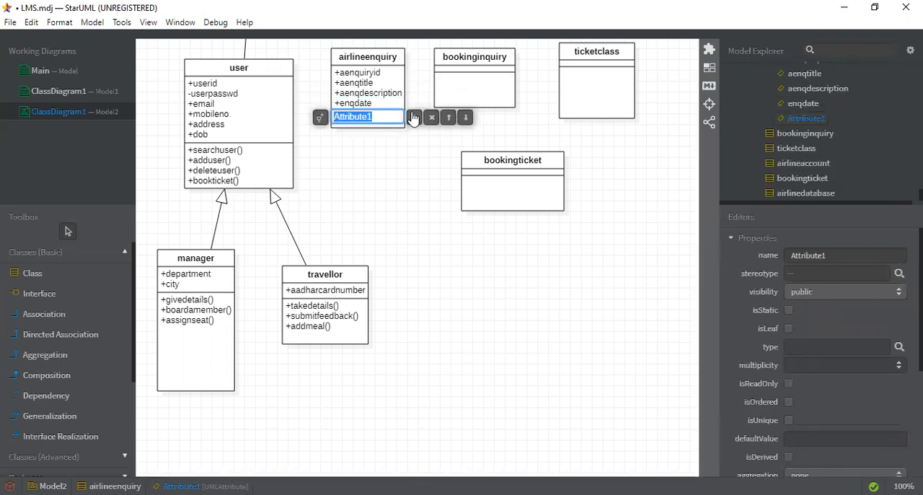
type("enq")
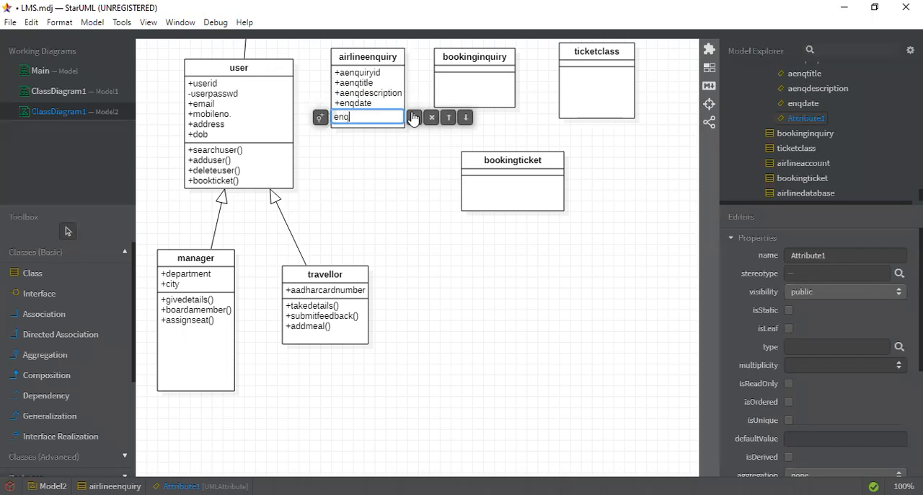
type("time")
left_click(355, 144)
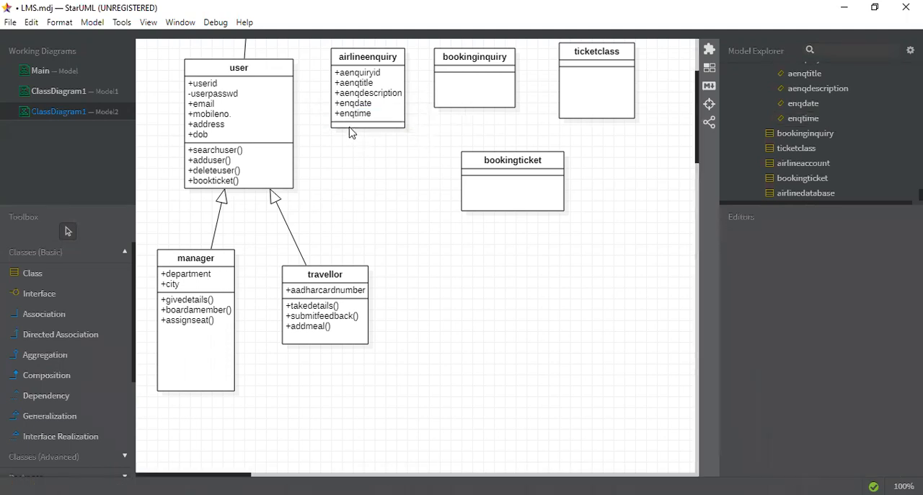
double_click(366, 57)
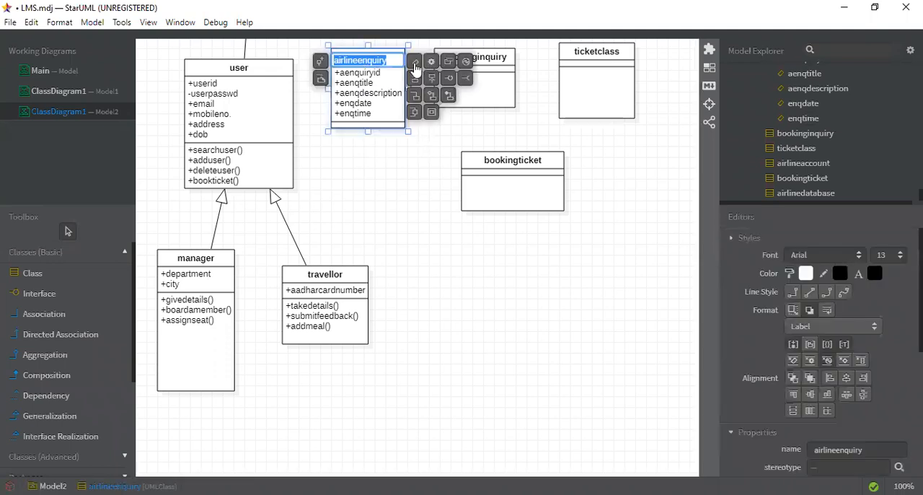
left_click(414, 65)
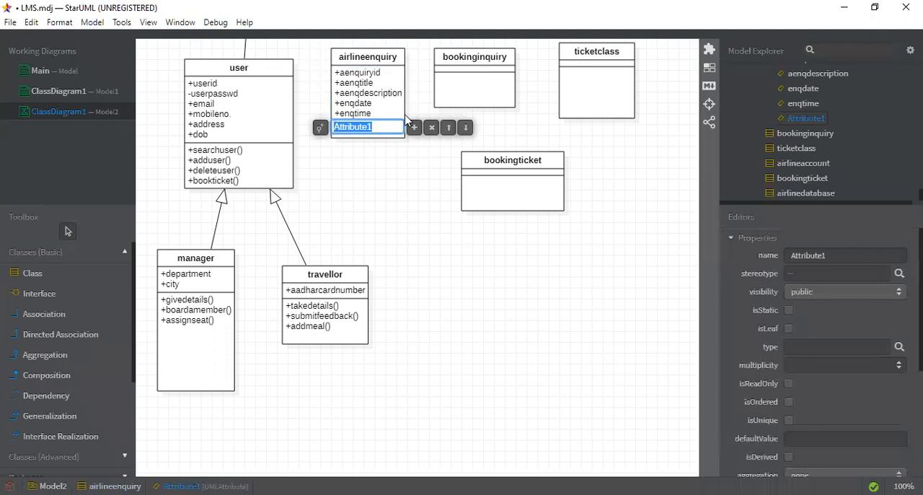
left_click(432, 128)
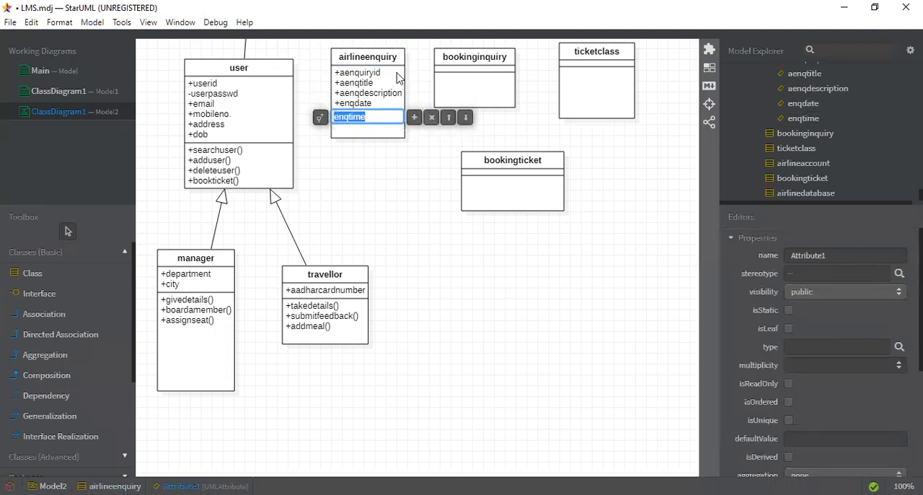
- Add the operations addenq and editenq to the airlineenquiry class
double_click(389, 61)
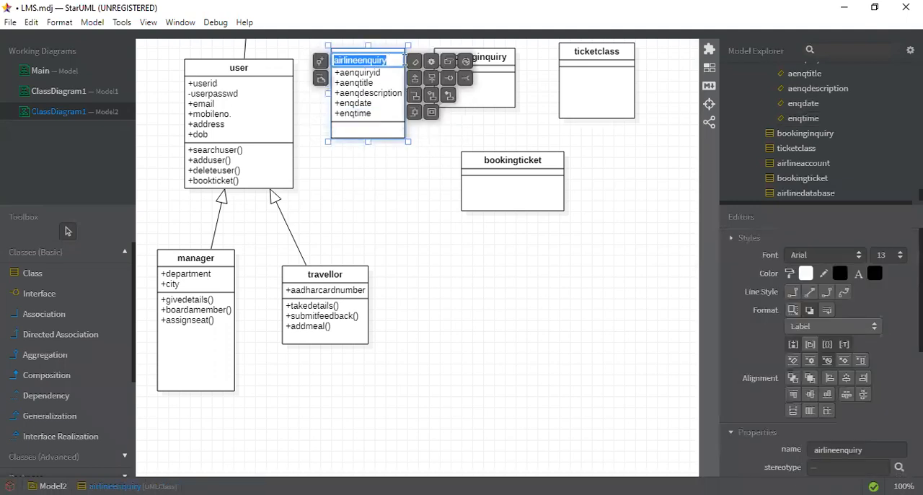
left_click(432, 62)
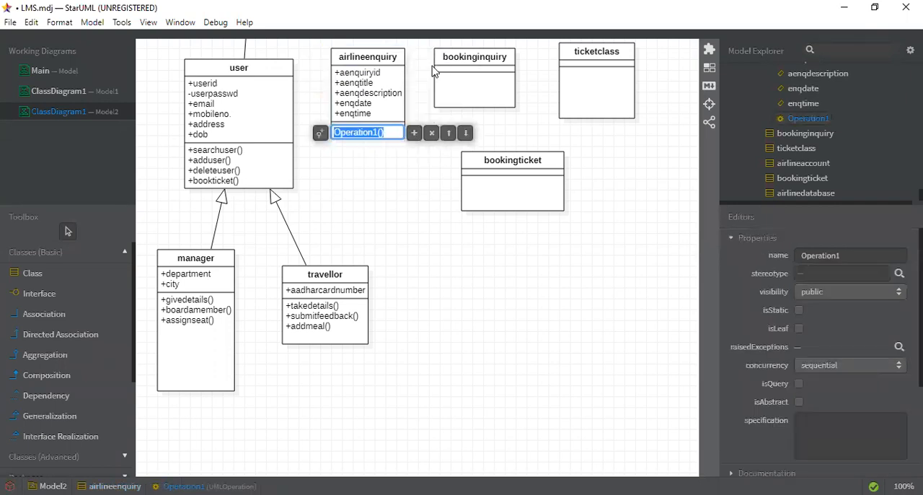
type("add")
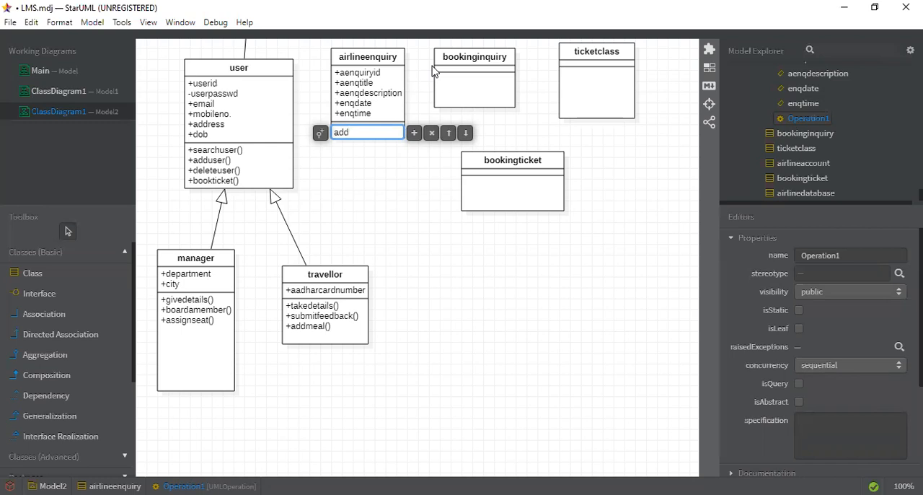
type("enq")
left_click(415, 134)
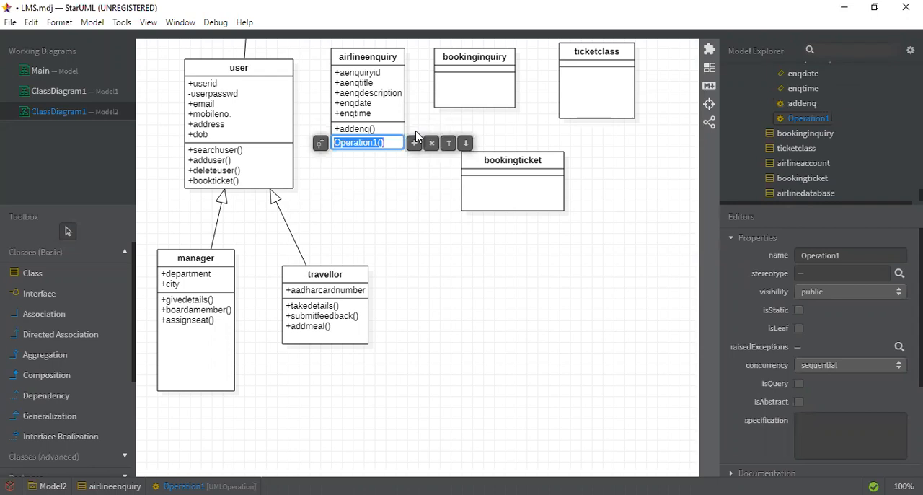
type("editenq")
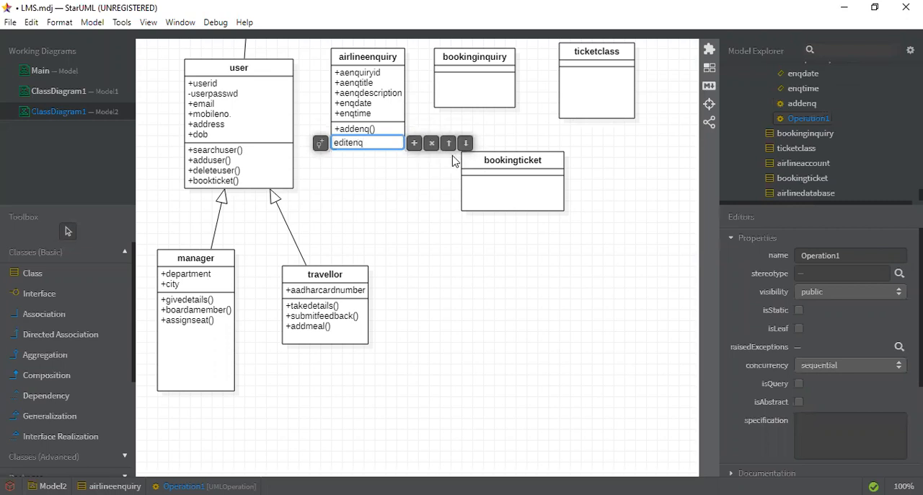
- Add the operations search and delete below editenq in the airlineenquiry class
left_click(416, 145)
left_click(406, 153)
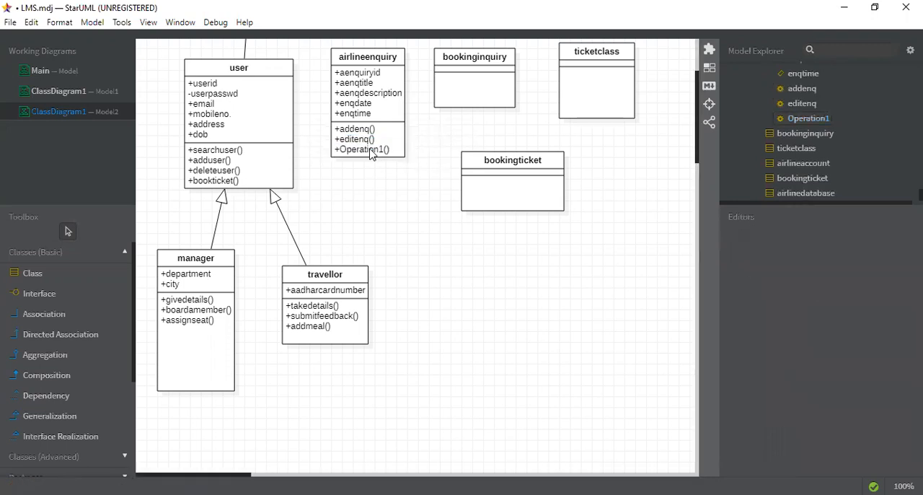
double_click(371, 150)
type("s")
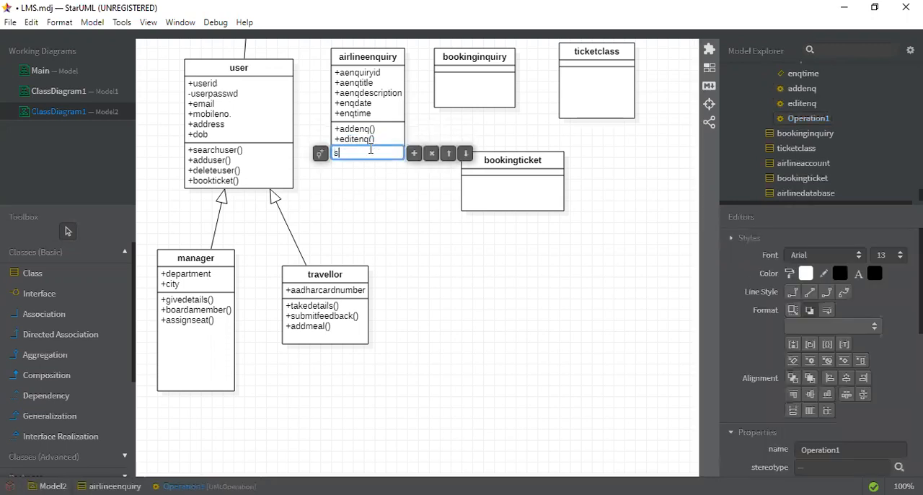
type("earch")
left_click(413, 160)
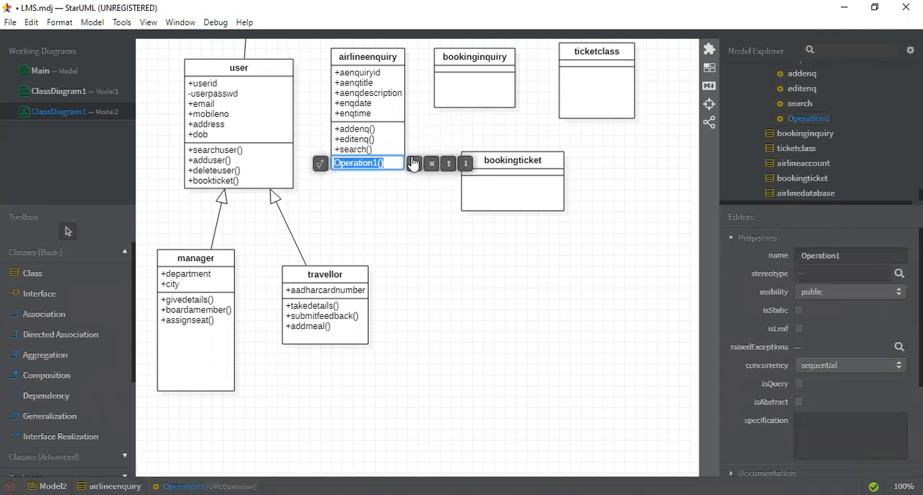
type("delete")
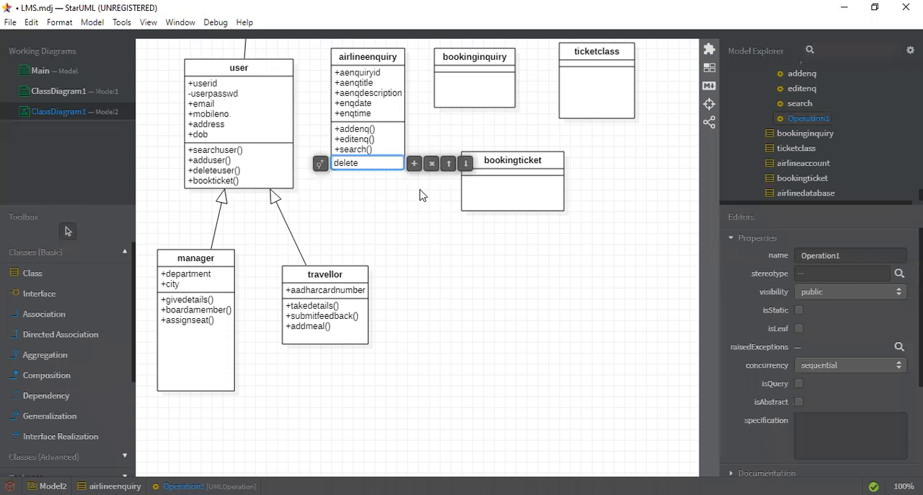
left_click(422, 194)
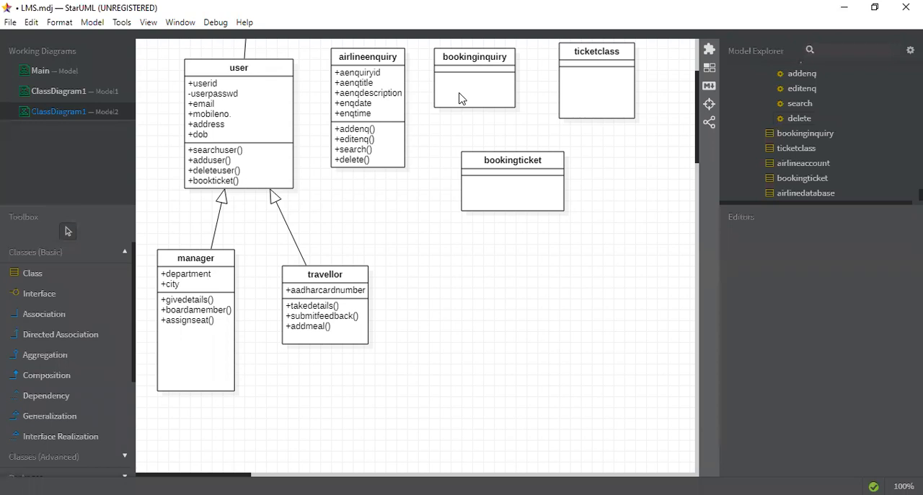
key("alt+Tab")
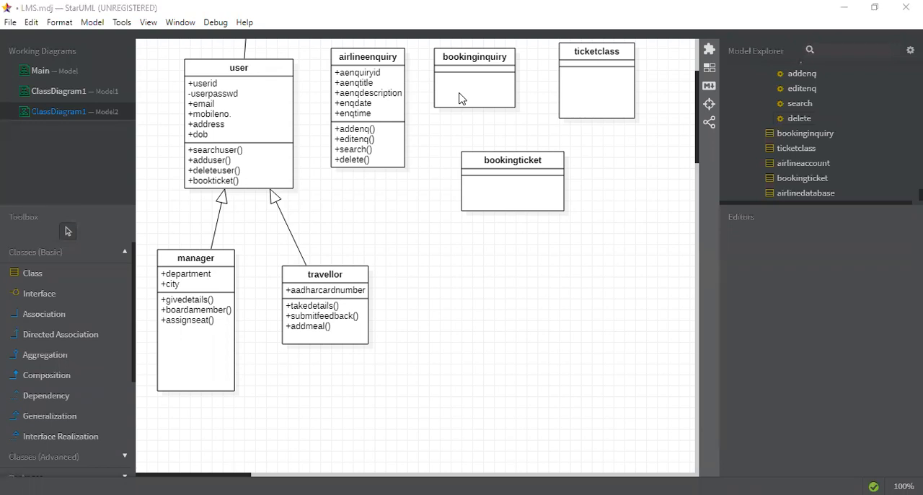